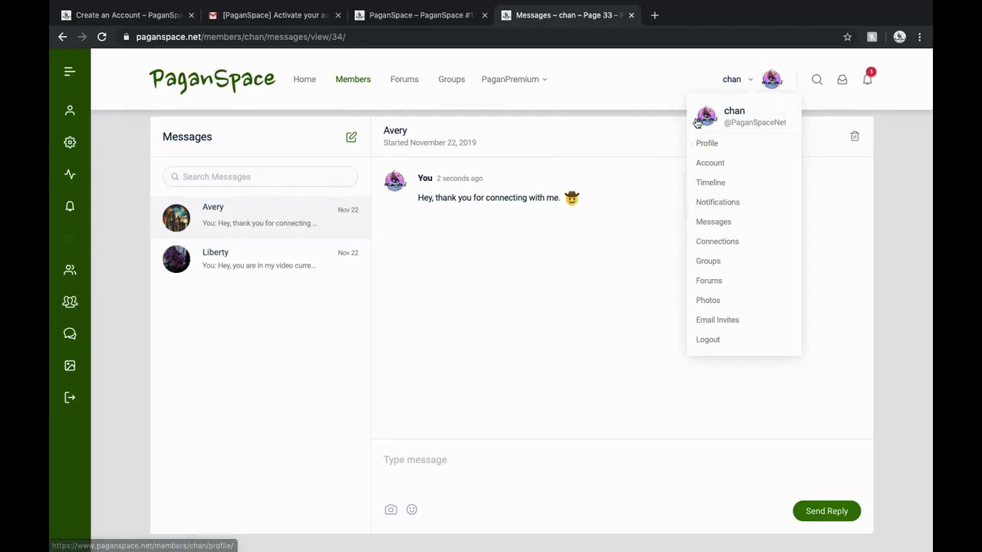
Look through the profile menu's options for account, notifications, messages, connections, groups, forums, photos and email invites
mouse_move(715, 174)
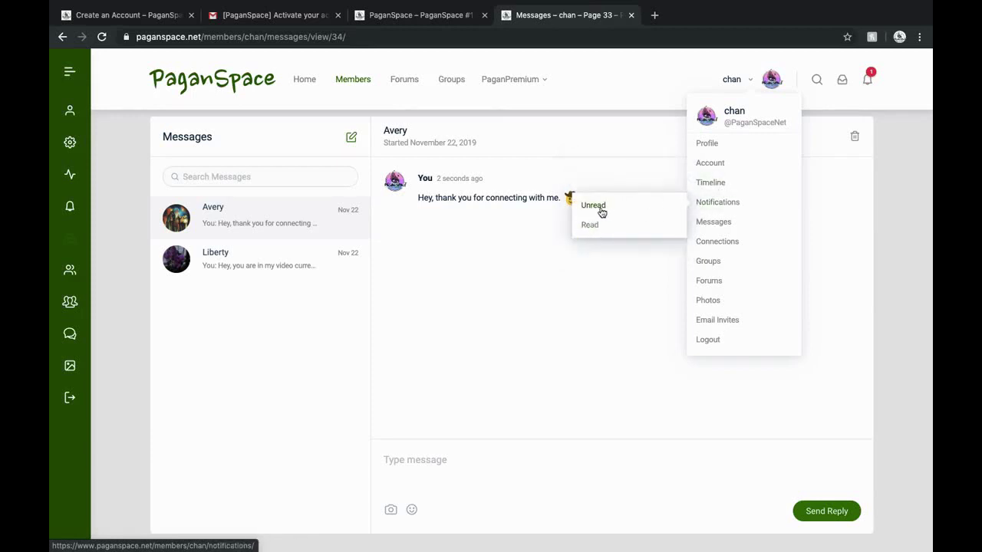
mouse_move(741, 223)
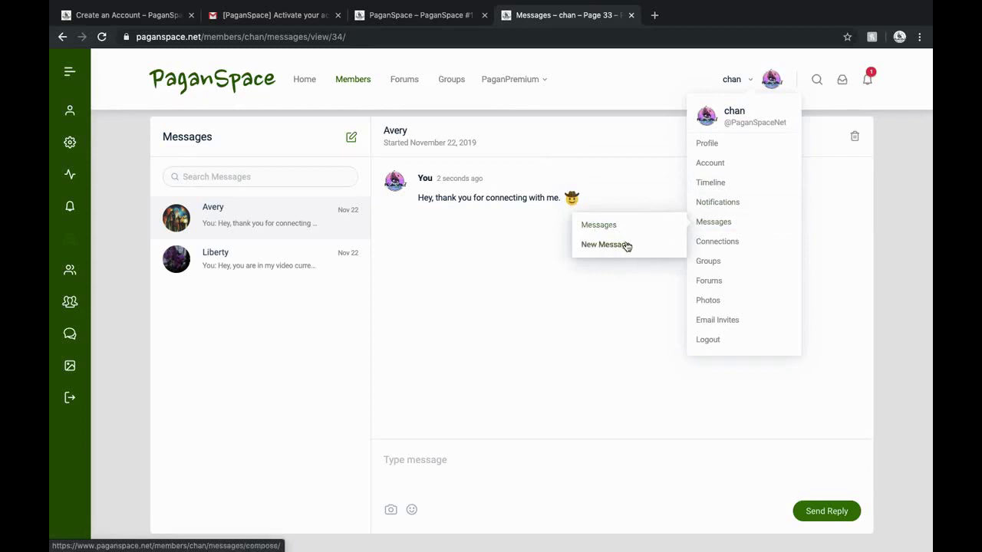
mouse_move(736, 243)
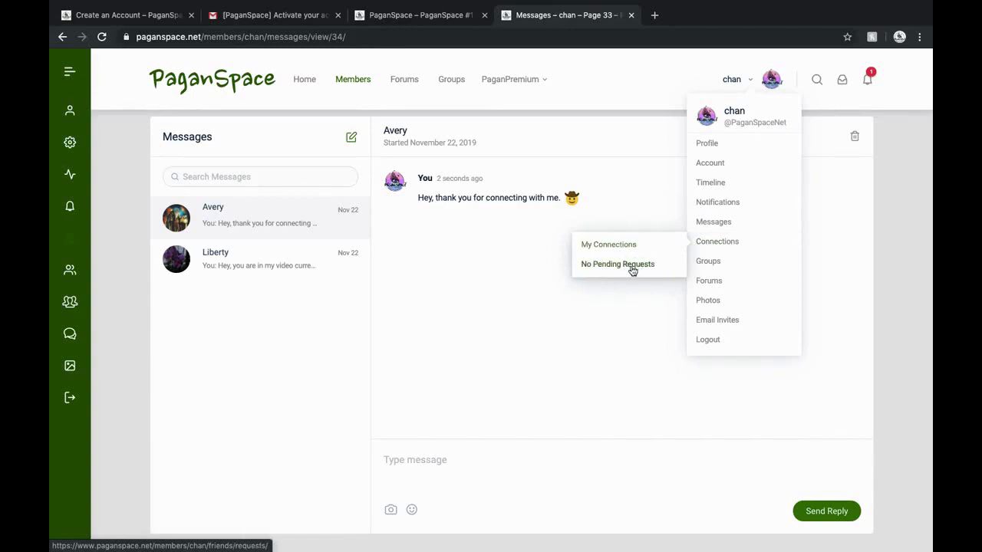
mouse_move(698, 261)
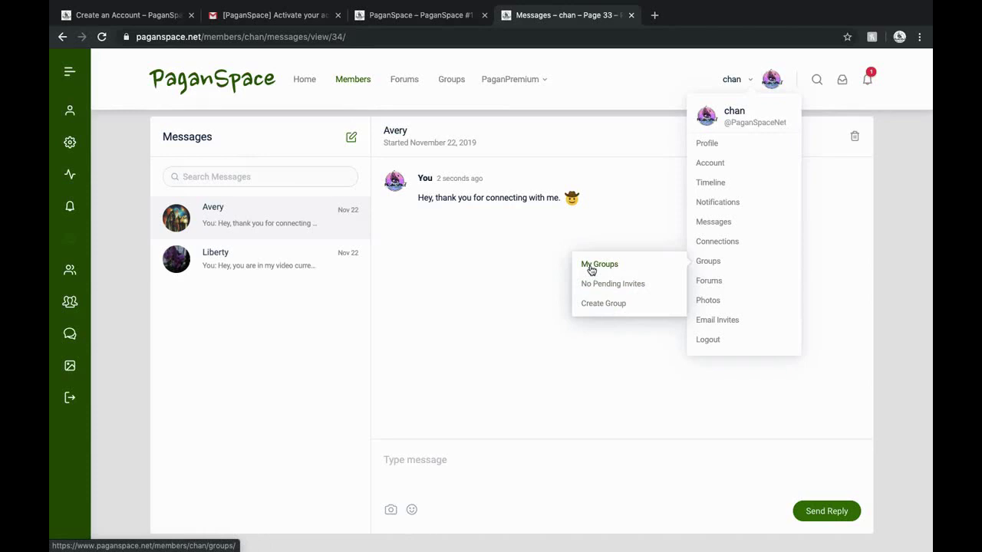
mouse_move(712, 290)
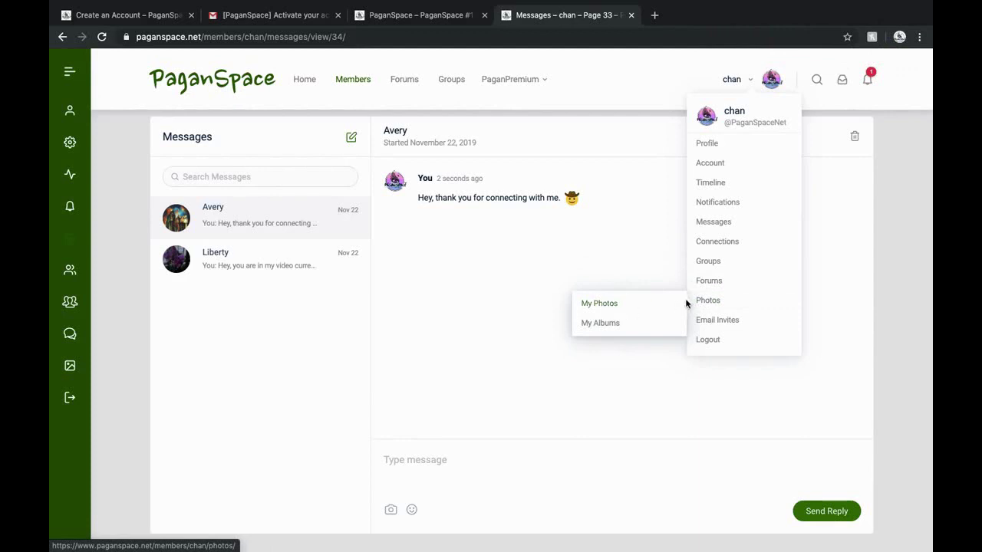
mouse_move(732, 320)
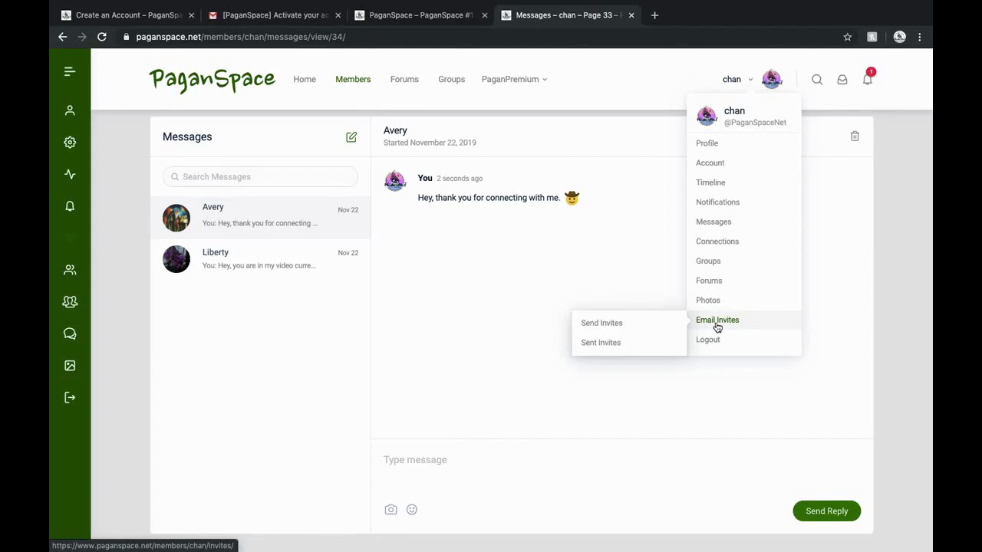
Open the account settings and review the login information fields for current password, account email and new password
click(699, 172)
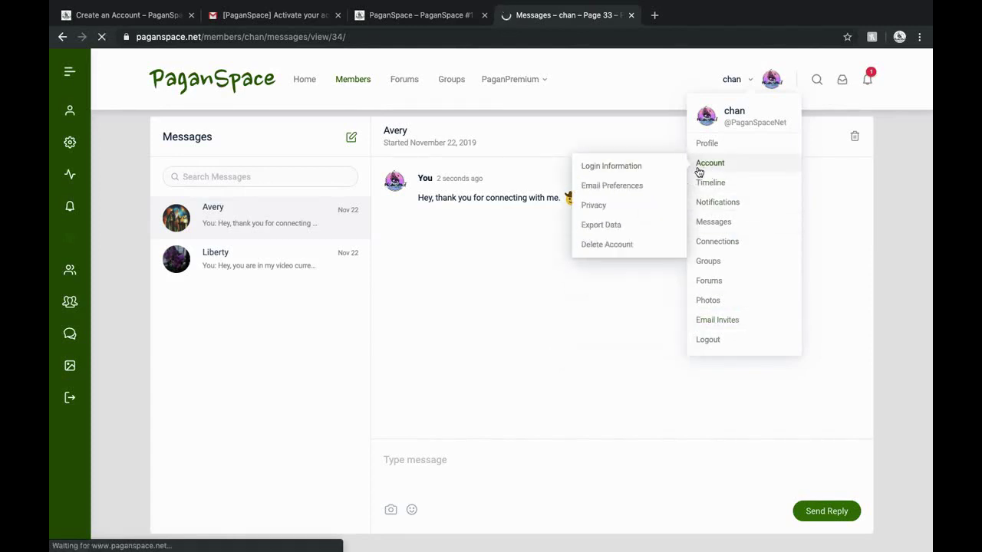
scroll(464, 254, down, 2)
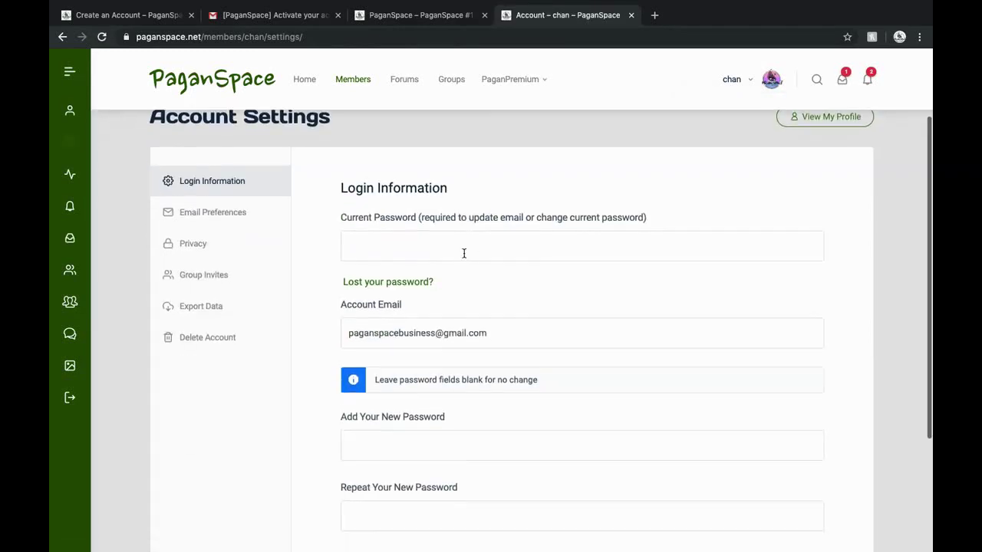
scroll(449, 285, down, 1)
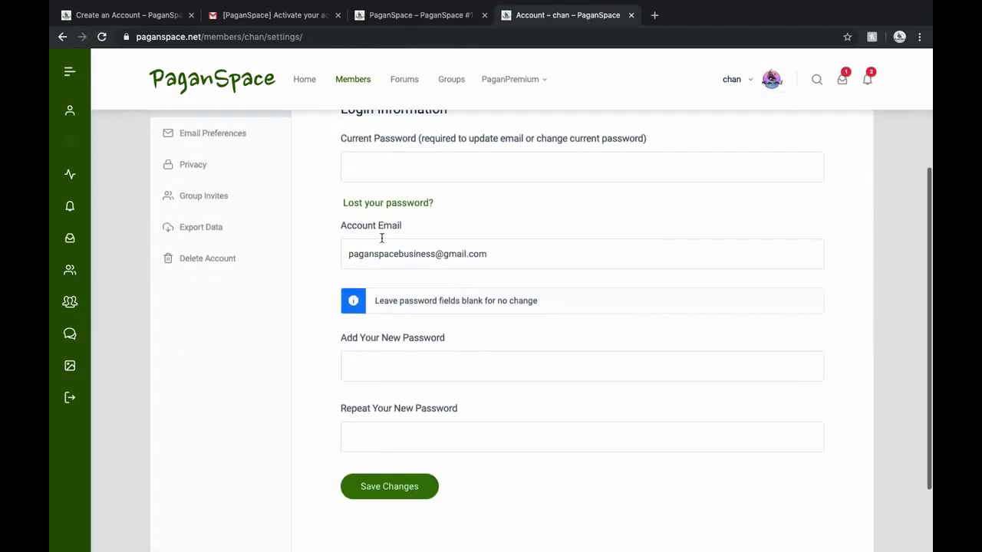
scroll(526, 248, up, 1)
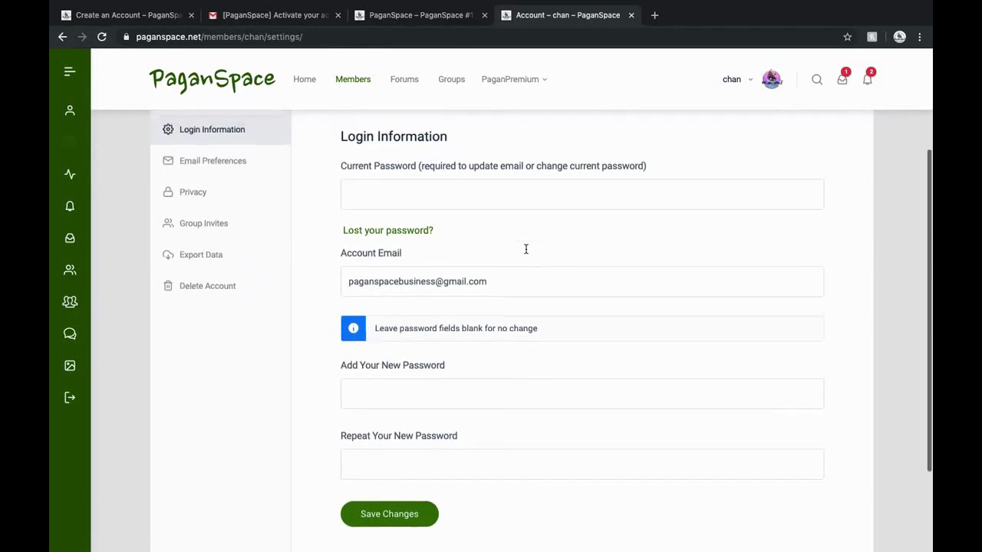
scroll(491, 243, up, 1)
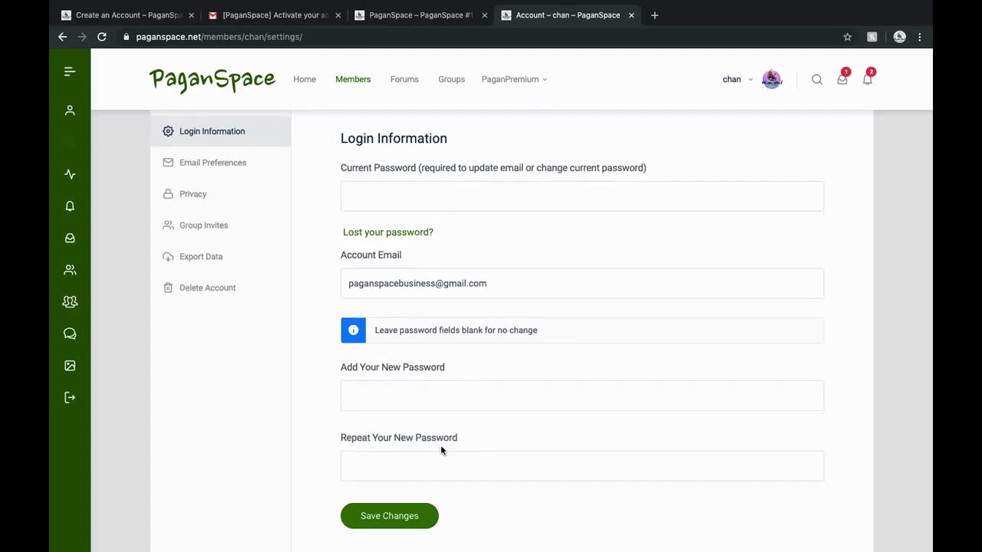
scroll(441, 447, down, 3)
scroll(548, 388, up, 5)
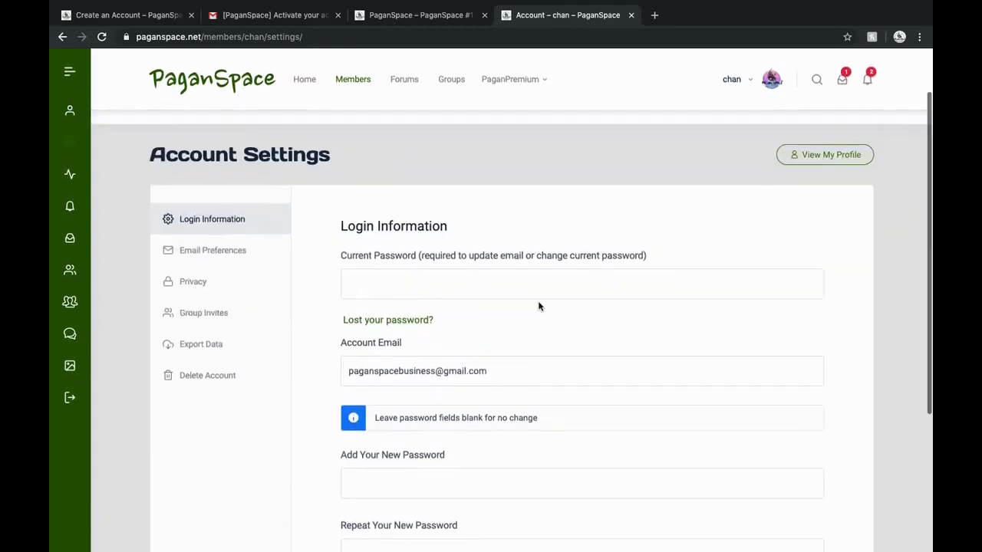
Open the email preferences and look over the notification choices from activity feed to connections
click(209, 251)
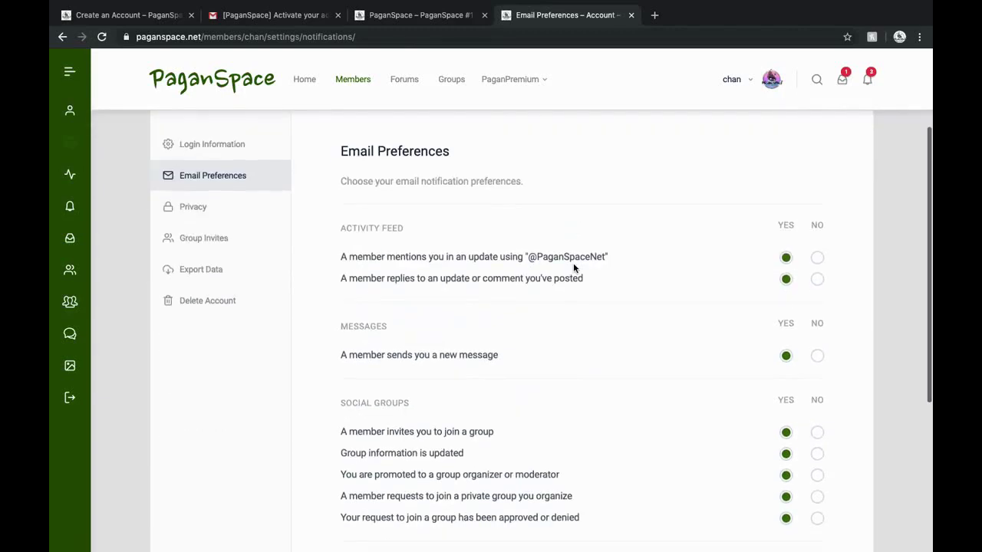
scroll(573, 262, down, 4)
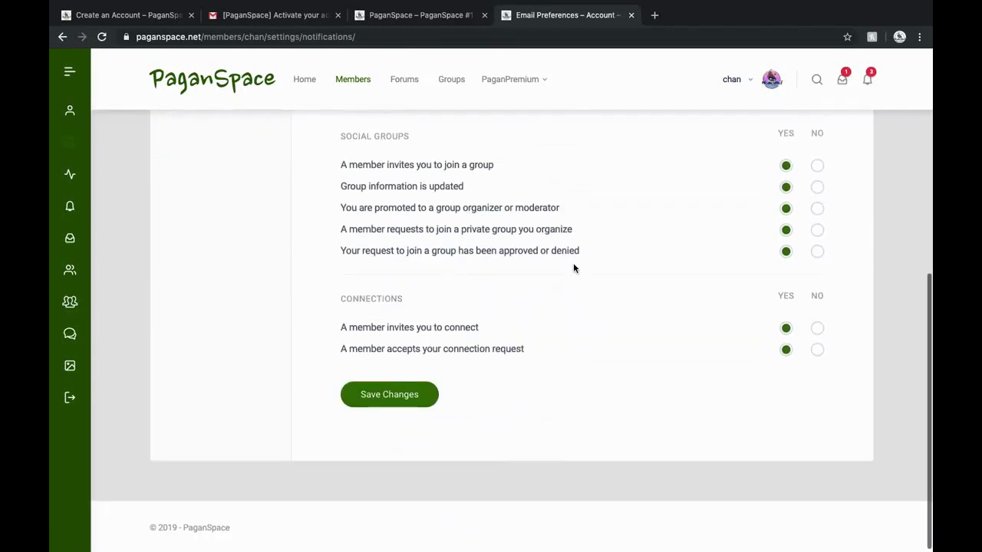
scroll(573, 262, up, 3)
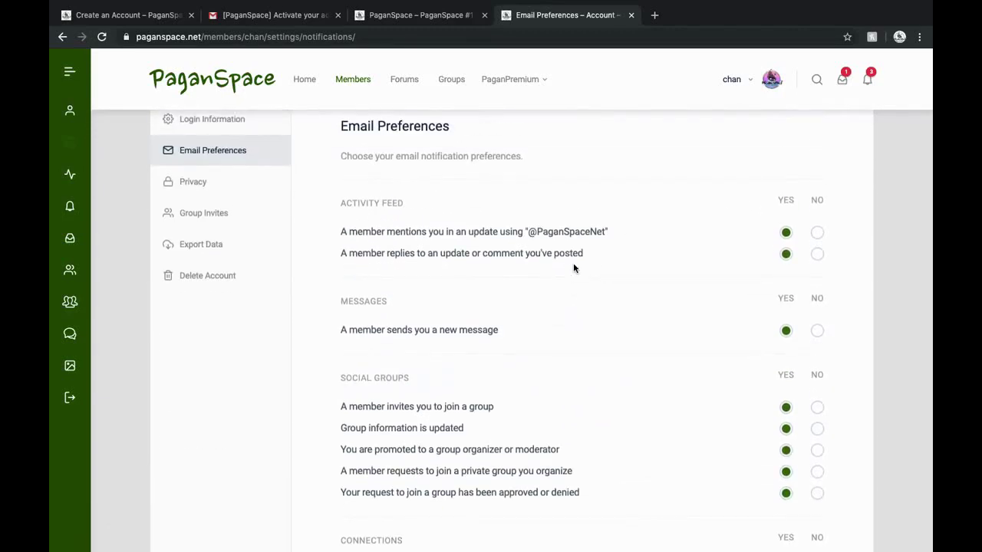
scroll(573, 263, down, 1)
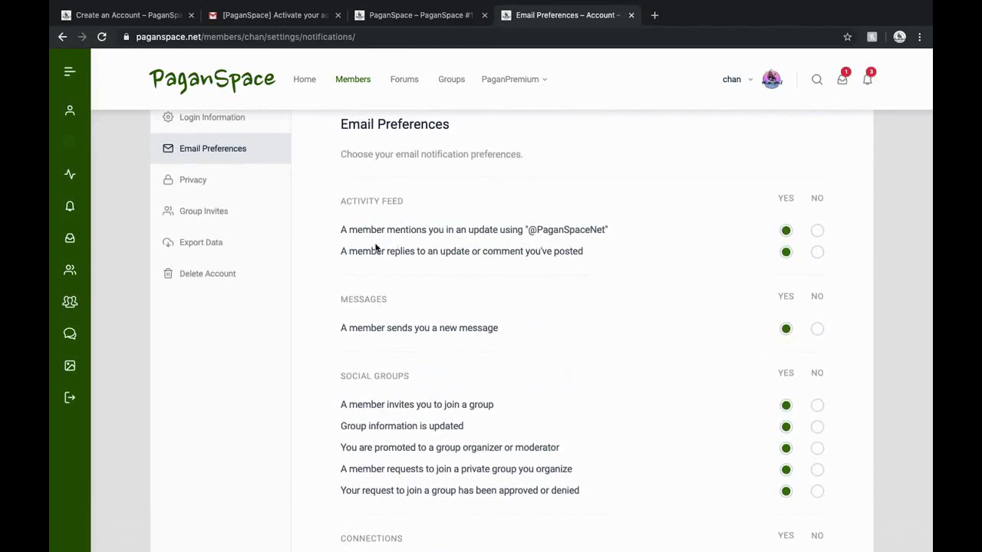
scroll(364, 241, up, 1)
Set both activity feed email notifications, for member mentions and for replies to updates or comments, to No
drag(340, 264, 636, 267)
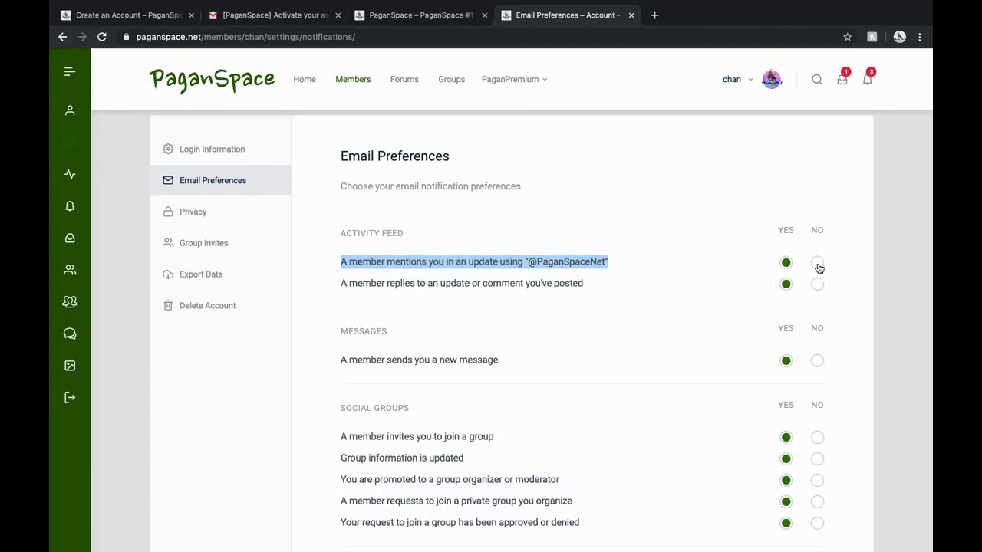
scroll(577, 219, down, 3)
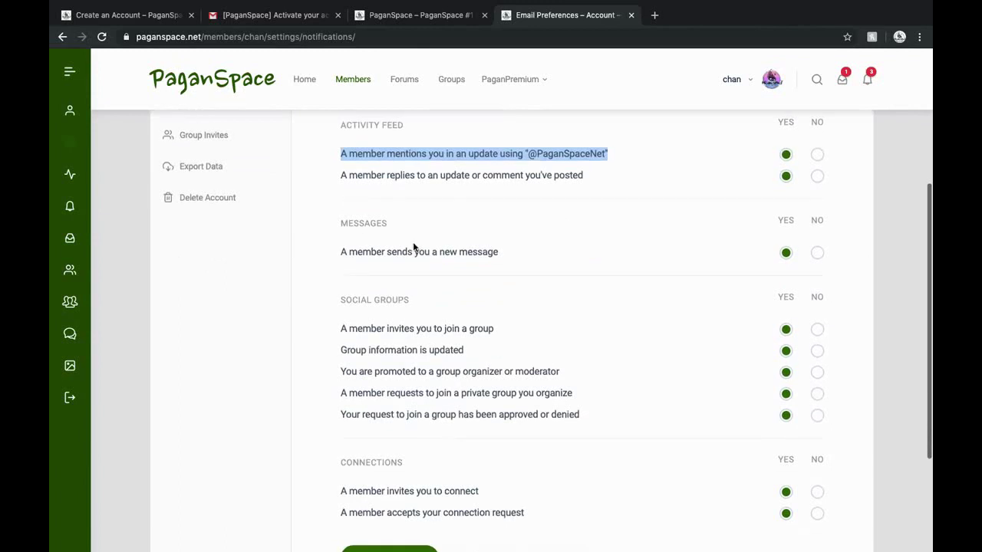
click(817, 154)
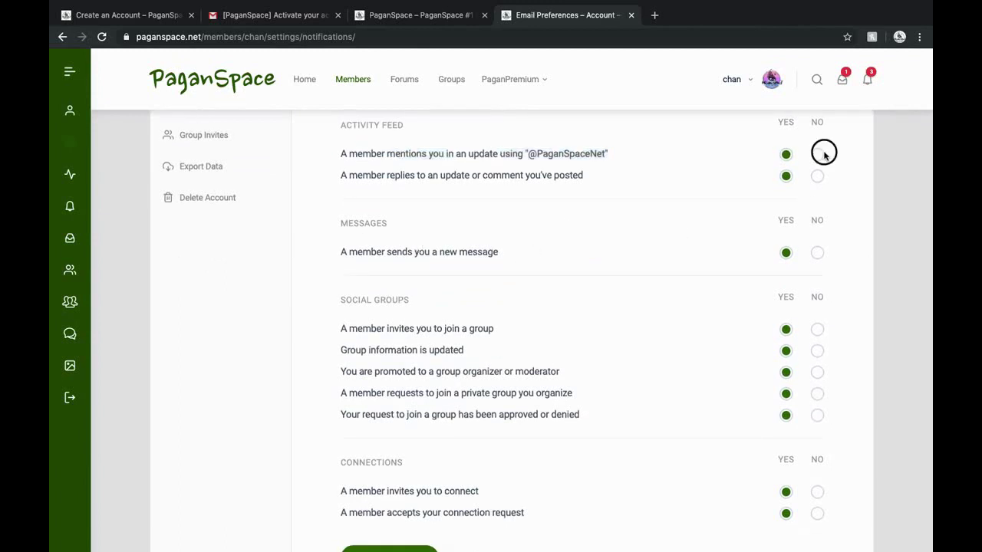
click(817, 176)
Set all five social groups email notifications to No, from group invitations to join request decisions
scroll(615, 368, down, 3)
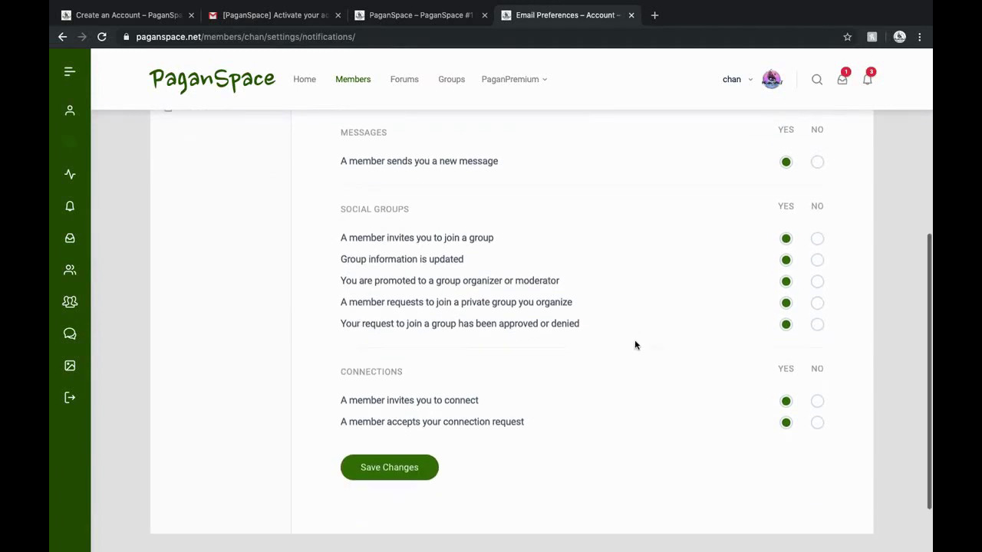
click(817, 262)
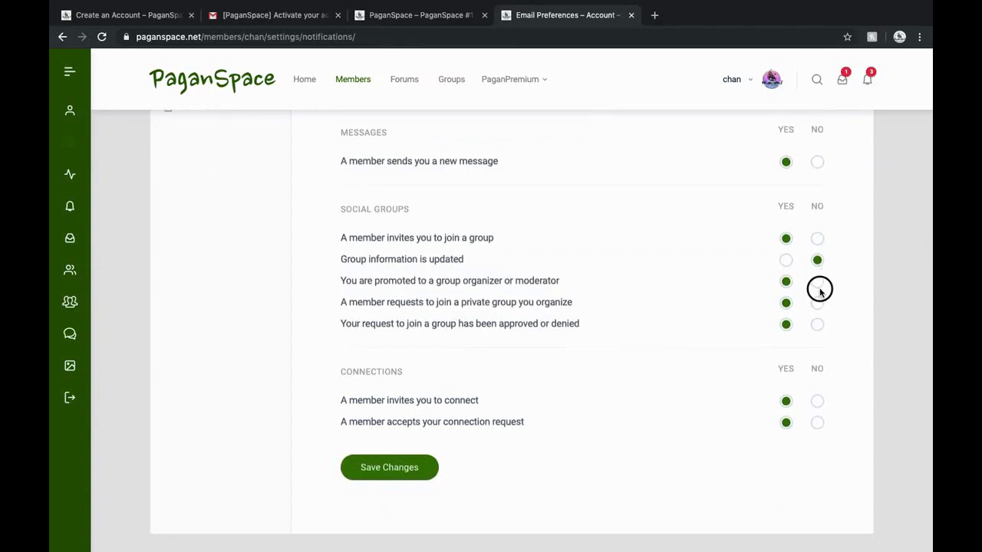
click(817, 283)
click(817, 304)
click(817, 325)
click(817, 239)
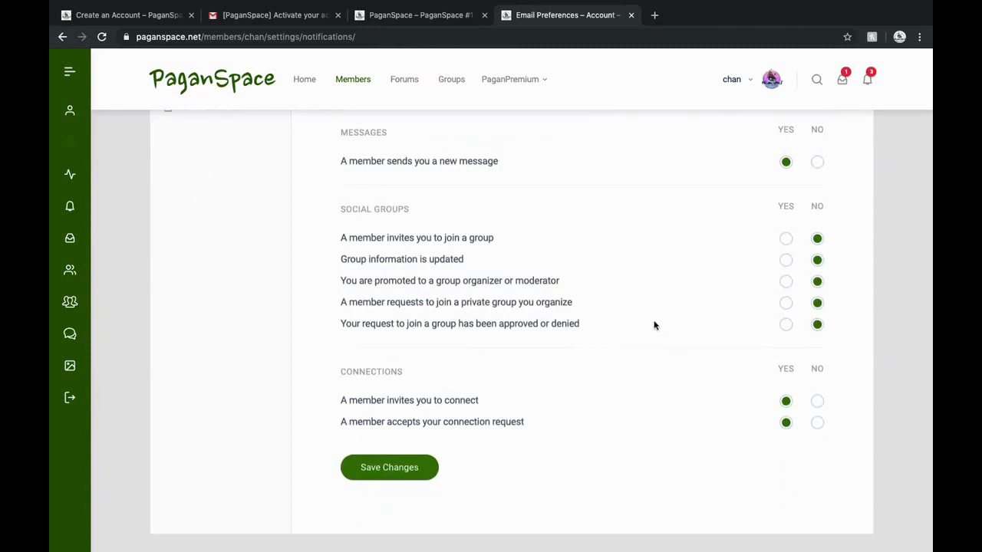
Switch the email notification for a member's invitation to connect to No and back to Yes
click(817, 402)
click(784, 403)
scroll(743, 449, down, 1)
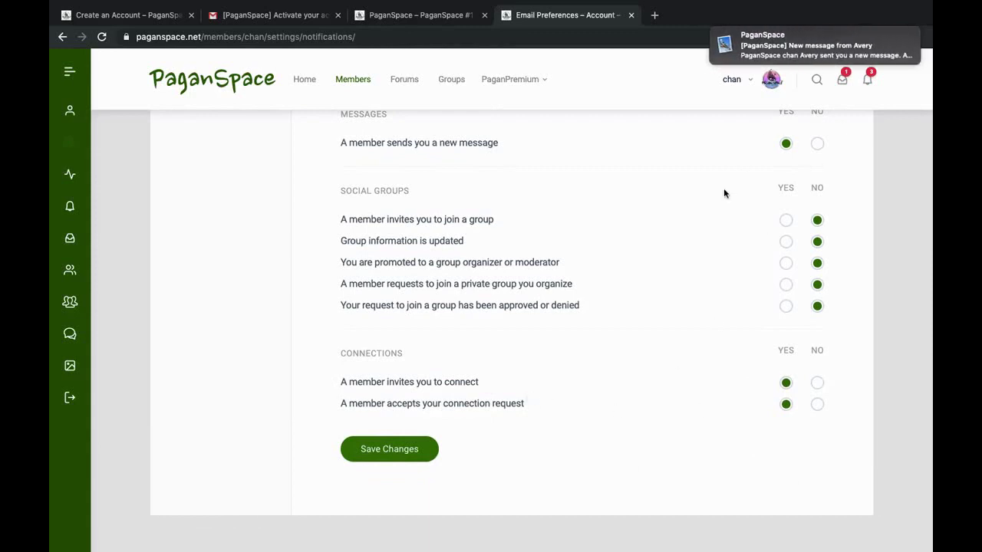
Review the email notification choices for the activity feed, messages, social groups and connections
scroll(723, 193, up, 5)
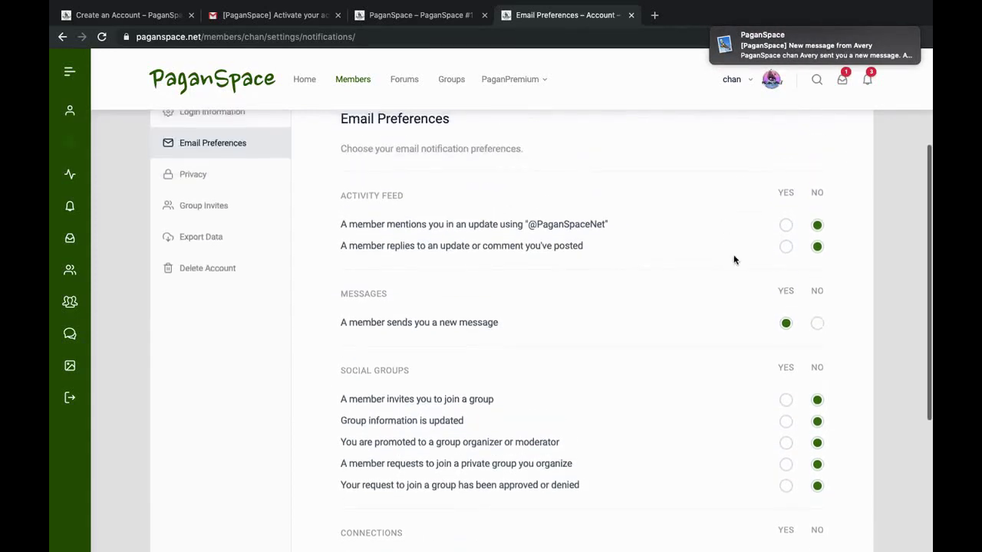
scroll(701, 370, down, 5)
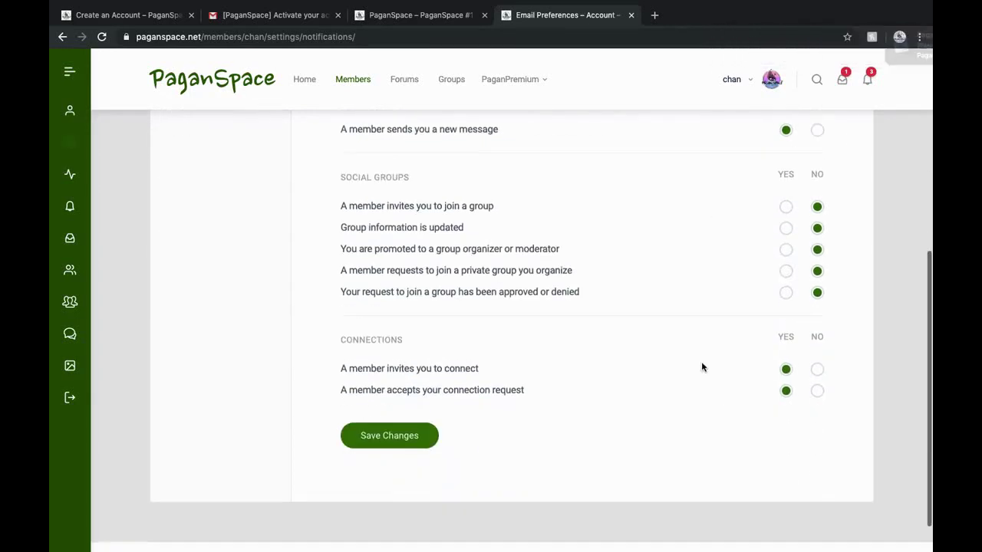
scroll(701, 368, up, 3)
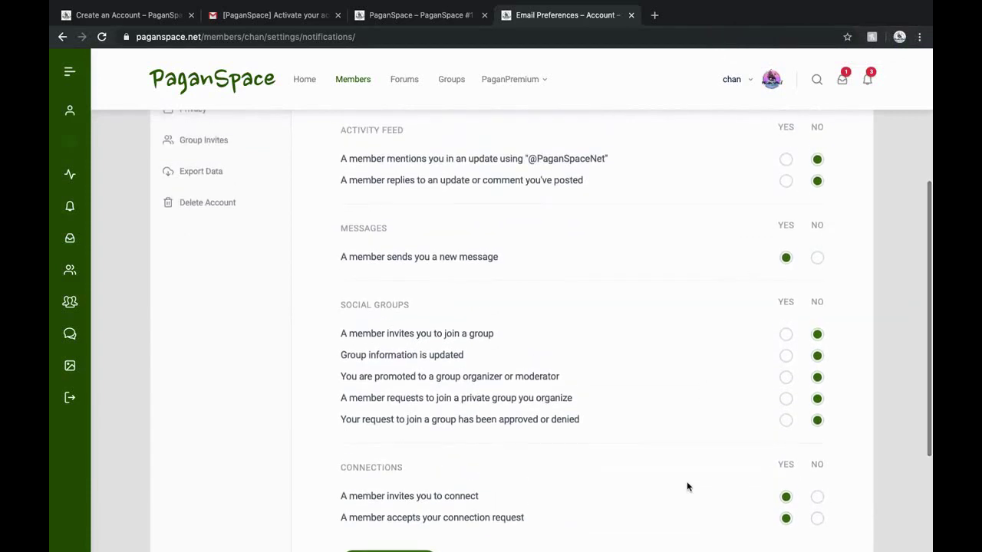
scroll(769, 301, down, 4)
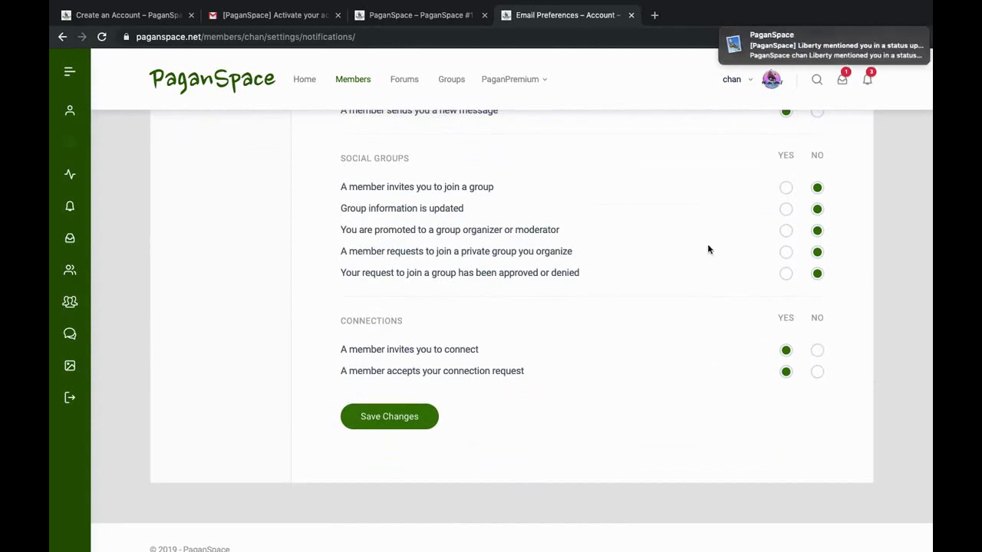
scroll(690, 384, up, 3)
scroll(684, 300, up, 7)
scroll(684, 302, down, 2)
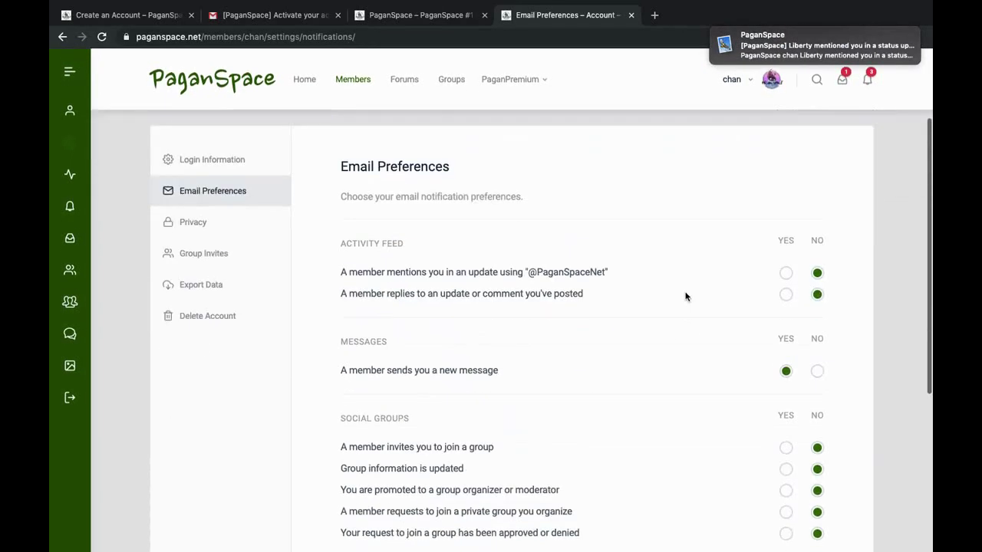
mouse_move(827, 47)
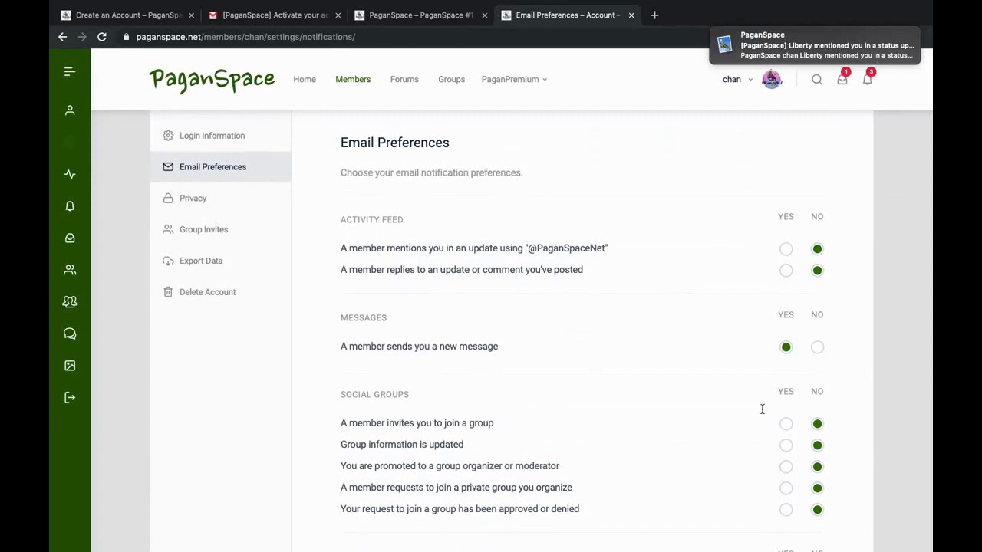
scroll(779, 314, down, 1)
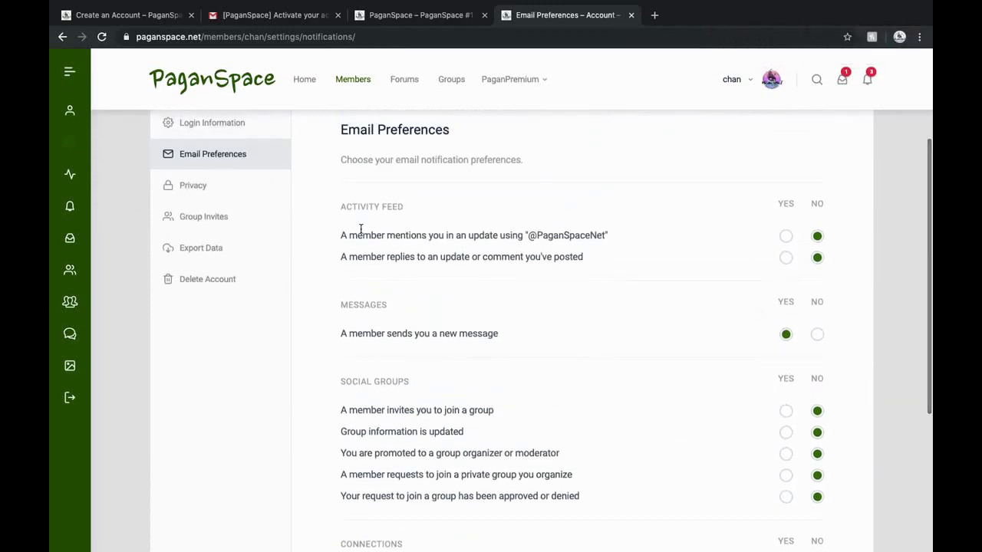
Open the privacy settings and examine the profile visibility of each detail, including the visibility choices for the last name
click(192, 189)
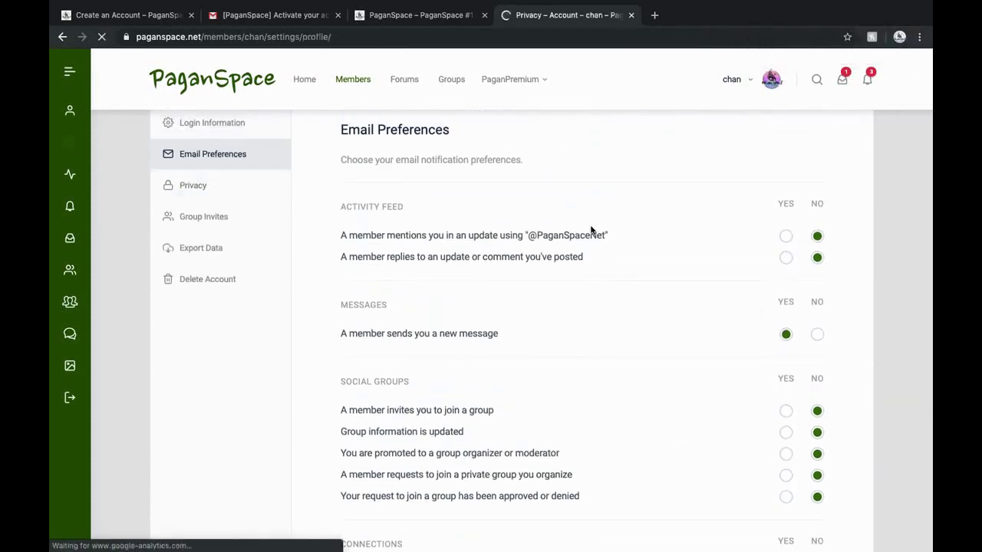
scroll(327, 257, down, 2)
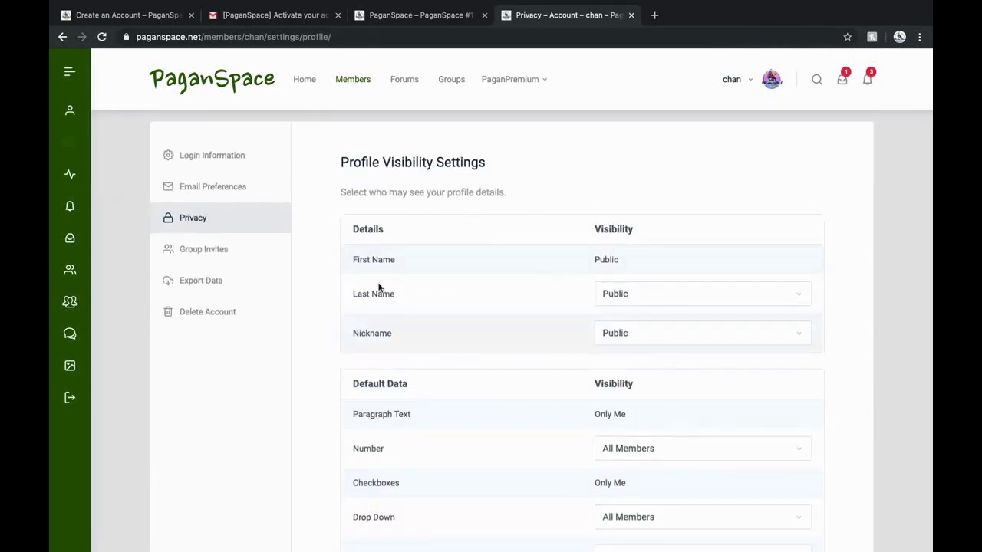
double_click(607, 258)
click(636, 298)
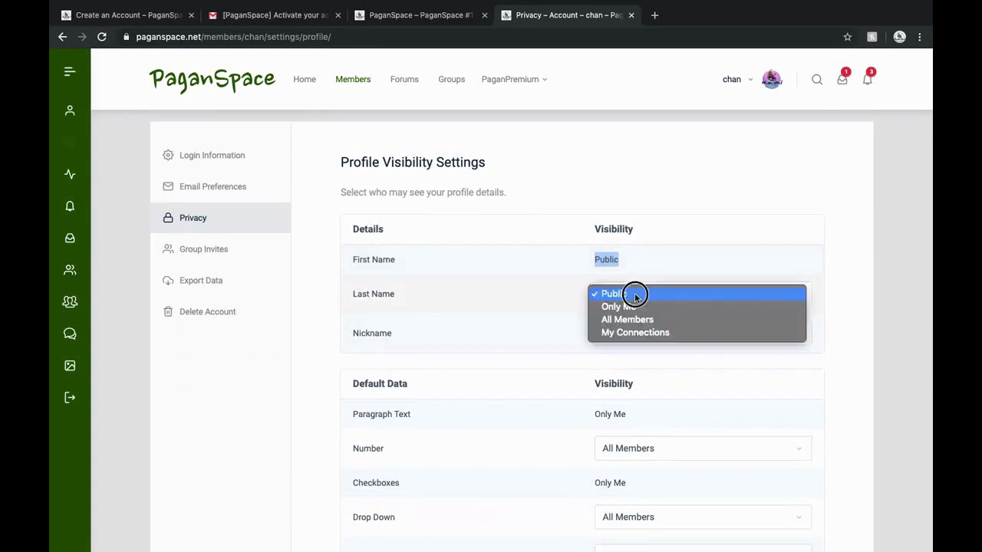
click(634, 295)
click(599, 268)
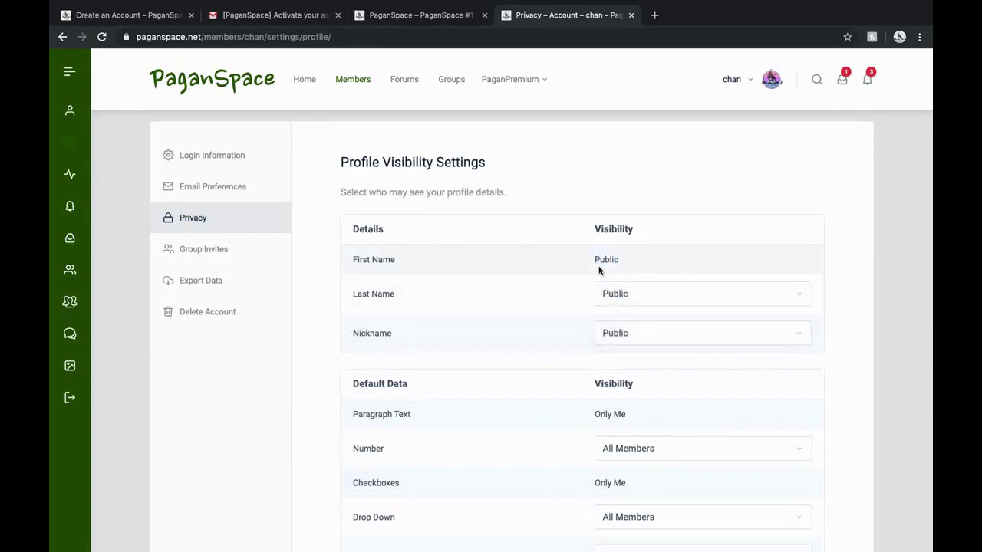
double_click(600, 267)
scroll(614, 293, down, 2)
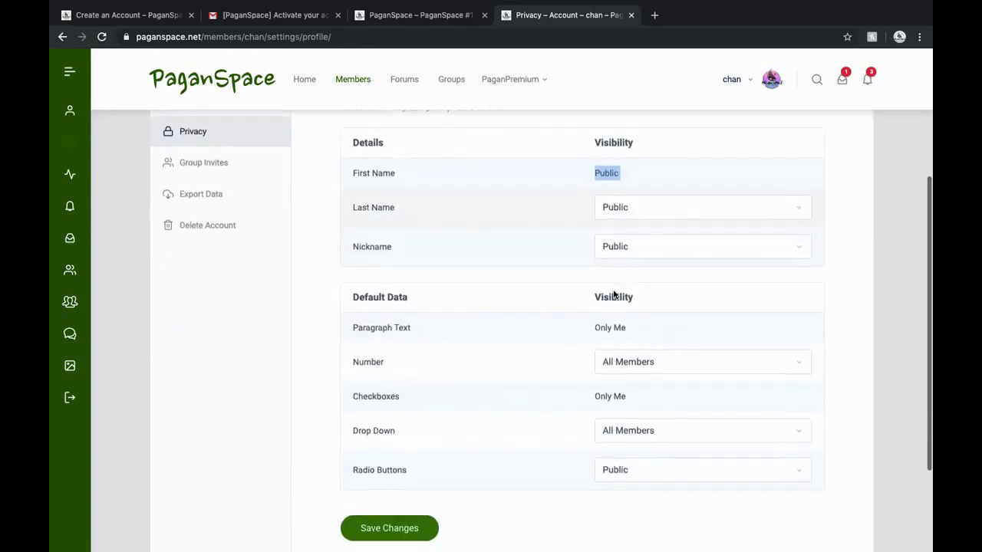
Switch the last name's visibility to Only Me, All Members and My Connections in turn, and back to Public
click(616, 213)
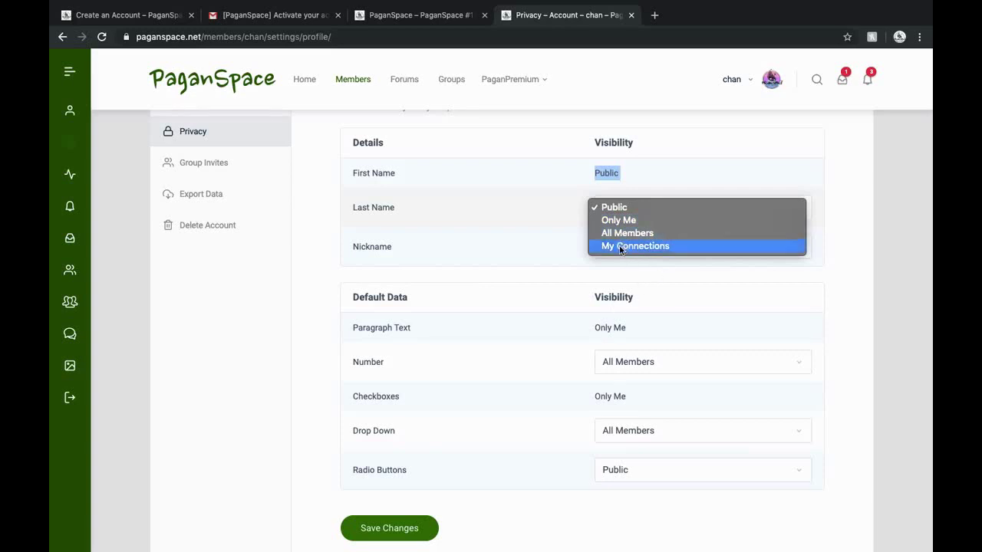
click(618, 220)
click(625, 219)
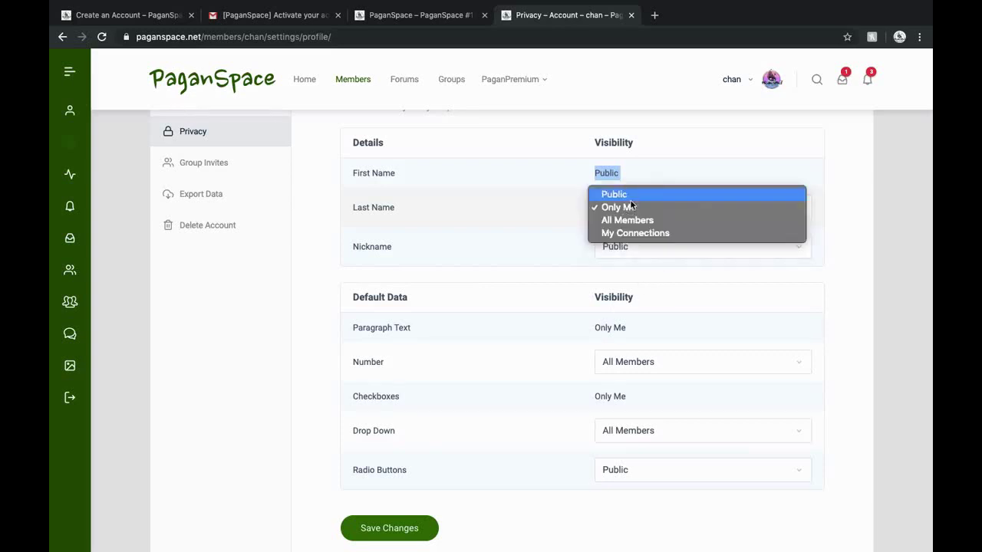
click(627, 220)
click(627, 219)
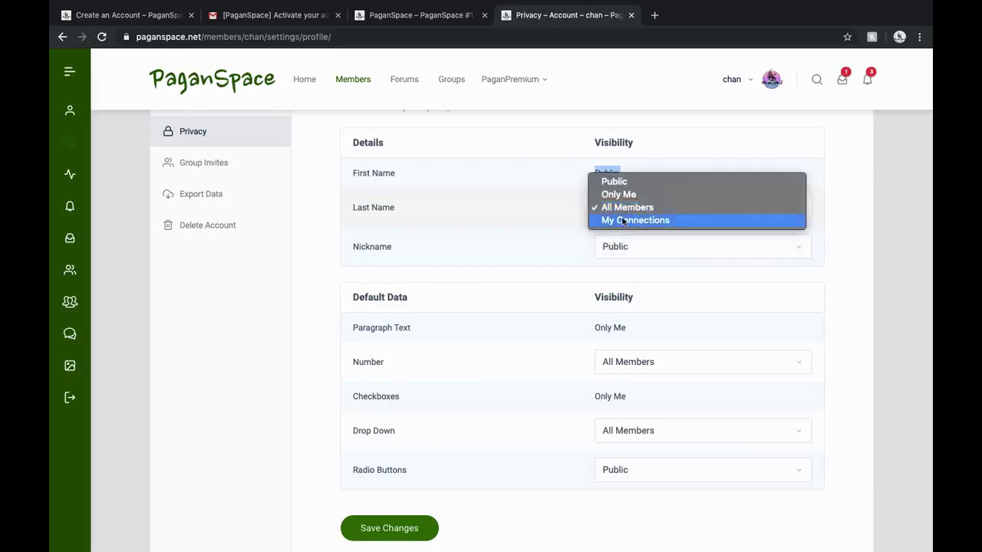
click(632, 221)
click(656, 208)
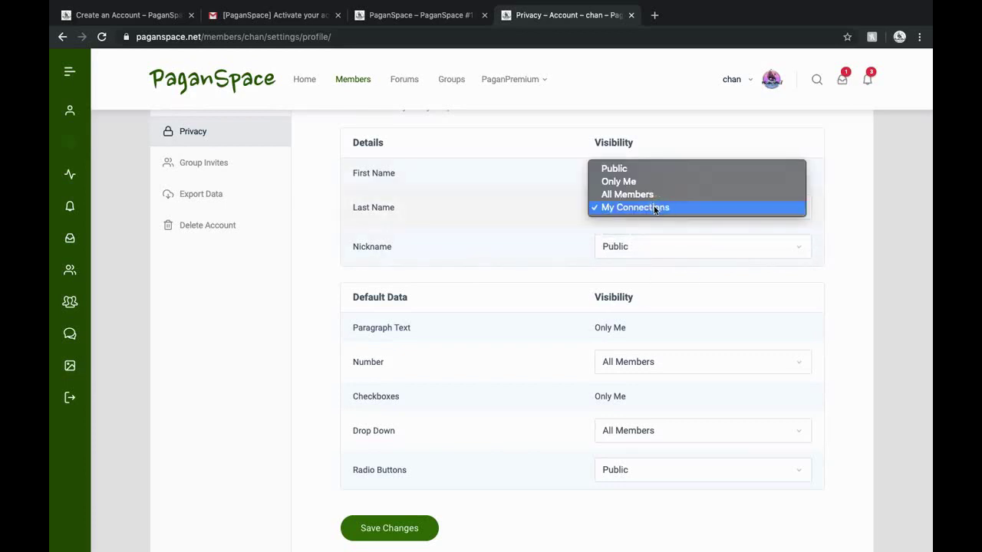
double_click(622, 168)
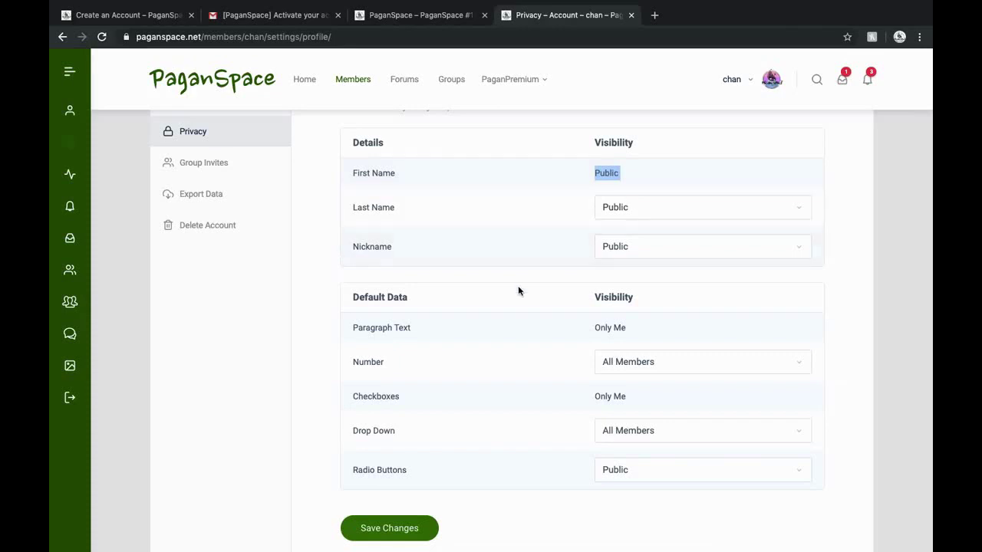
Examine the visibility choices for the Number field in the default data
scroll(518, 286, down, 3)
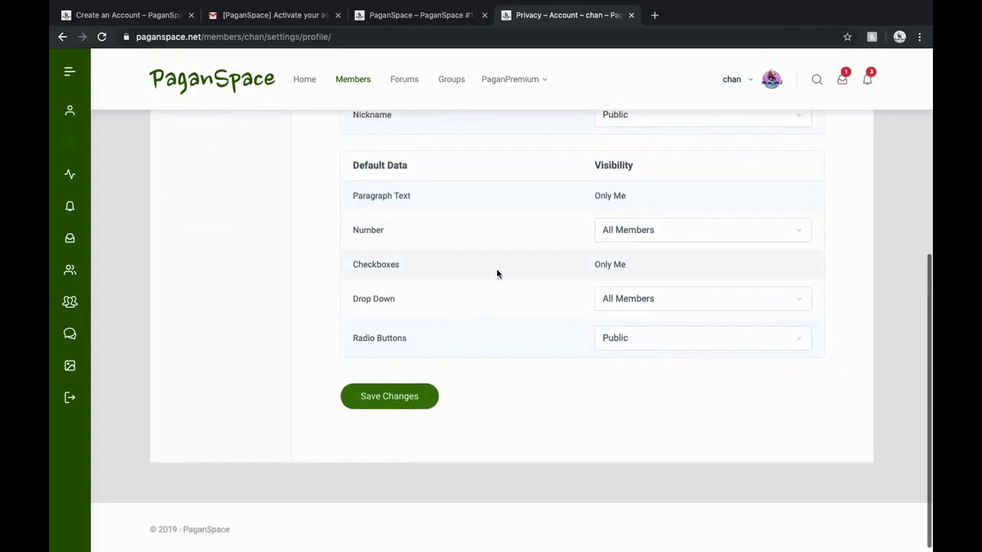
click(604, 228)
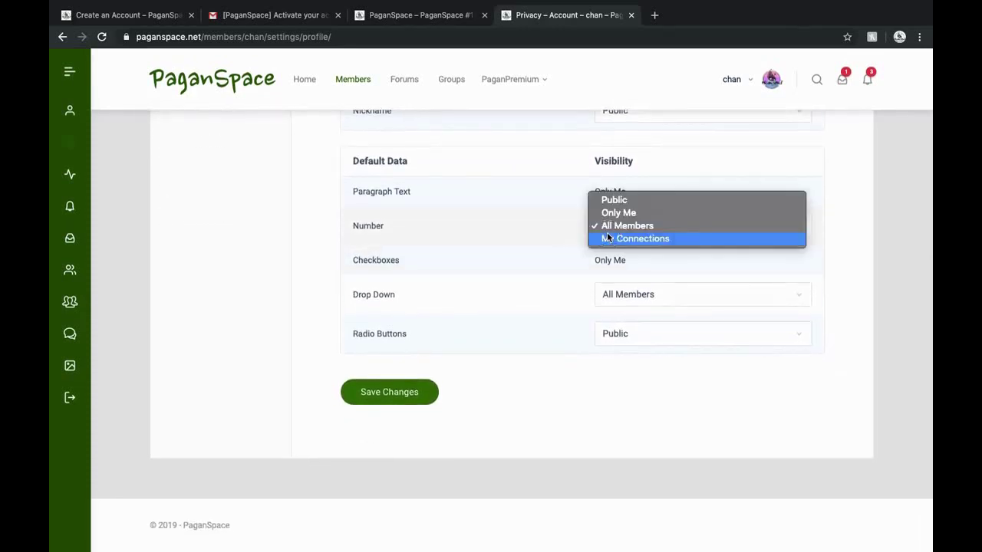
click(465, 235)
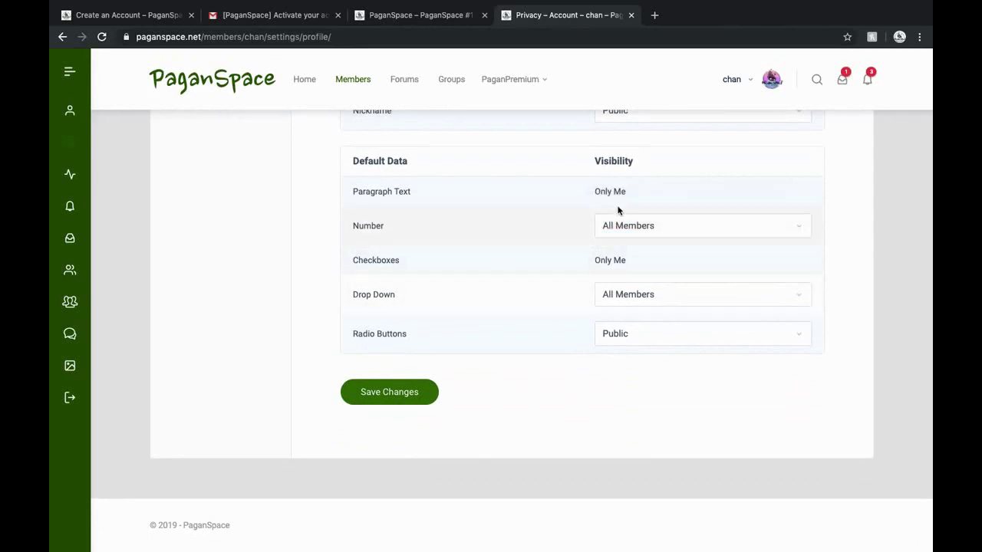
click(652, 227)
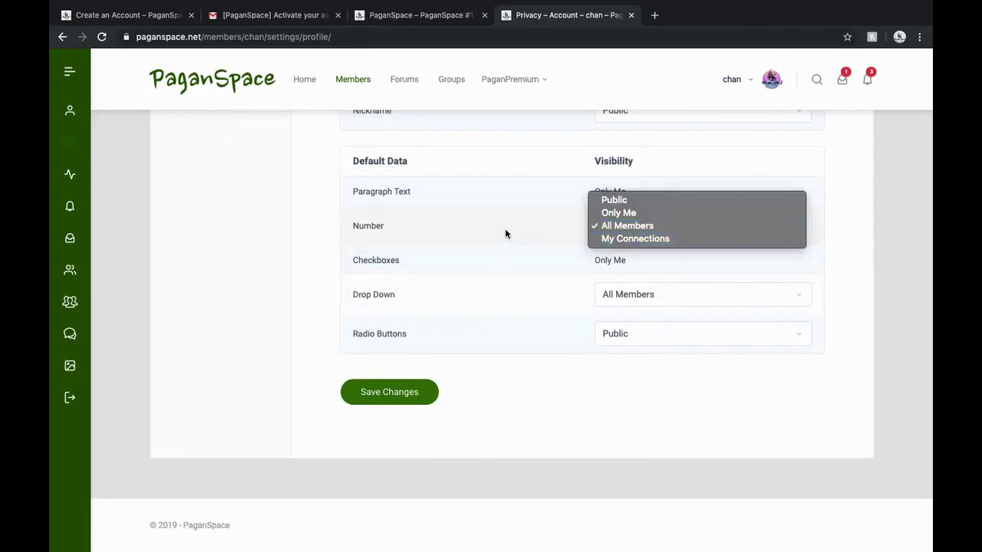
click(505, 228)
click(636, 228)
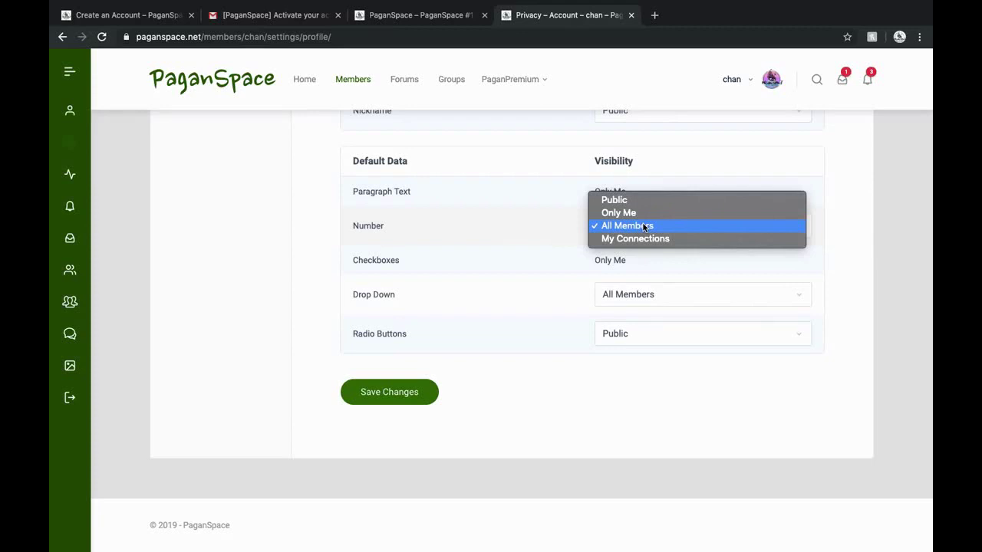
click(487, 237)
Set the visibility of the Number field in the default data to Only Me
scroll(487, 237, up, 4)
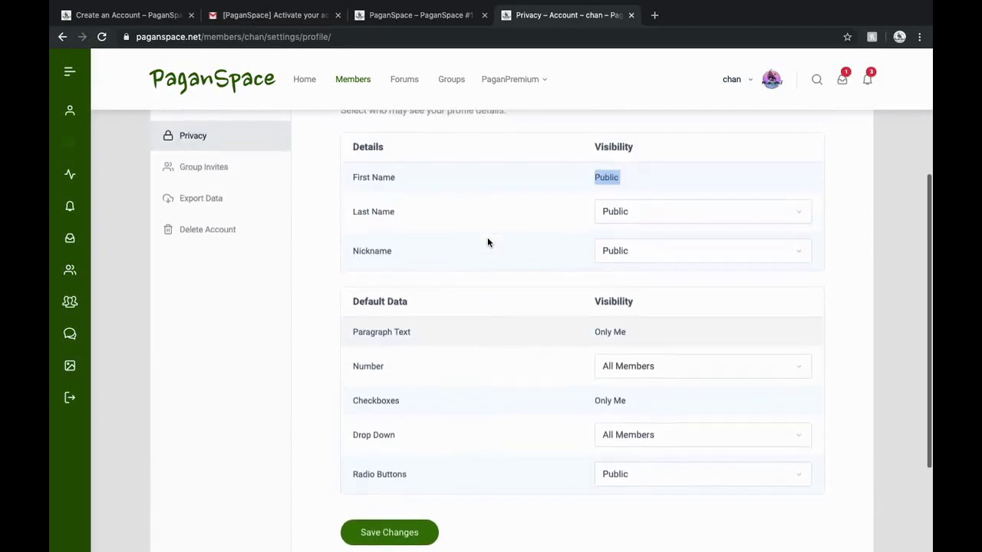
scroll(487, 241, down, 2)
scroll(583, 311, down, 1)
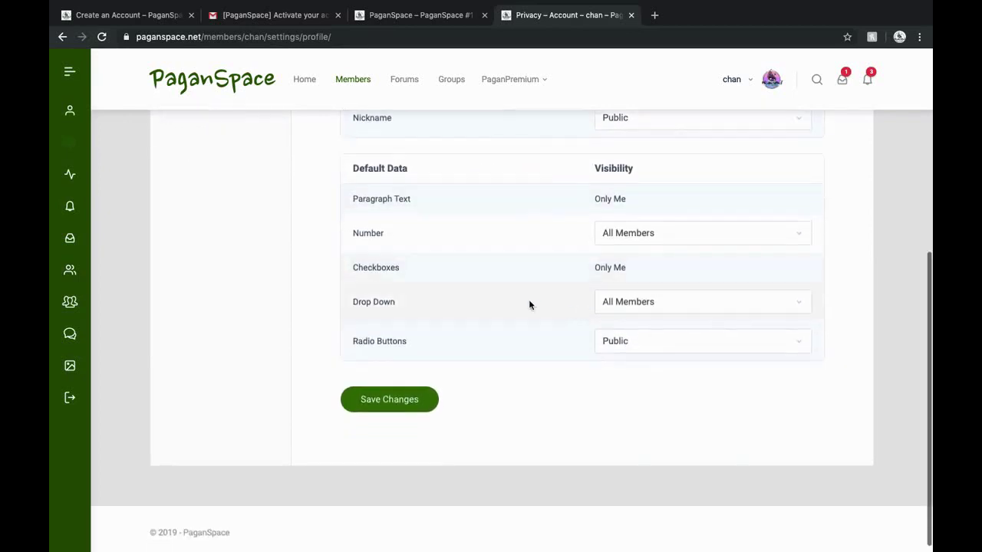
click(692, 236)
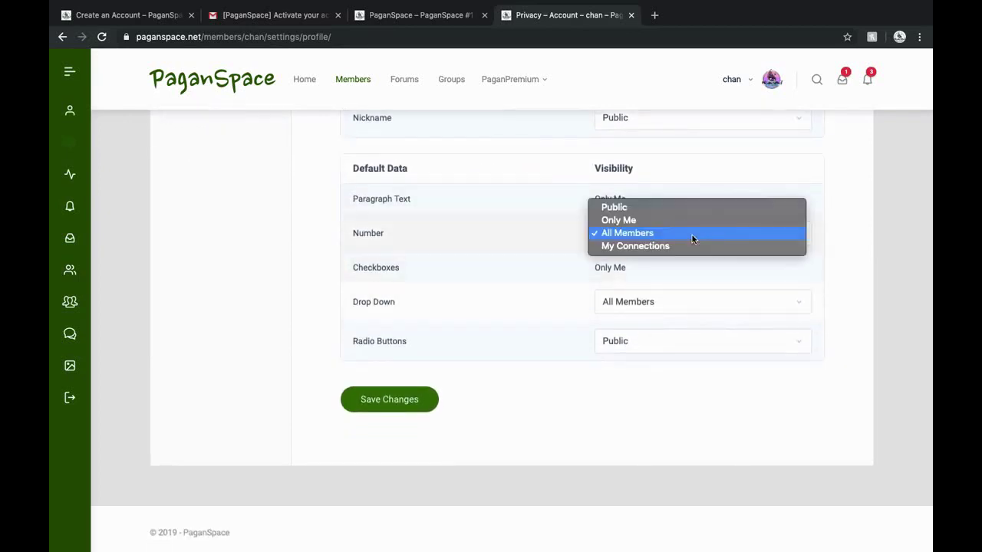
click(649, 220)
scroll(591, 276, down, 1)
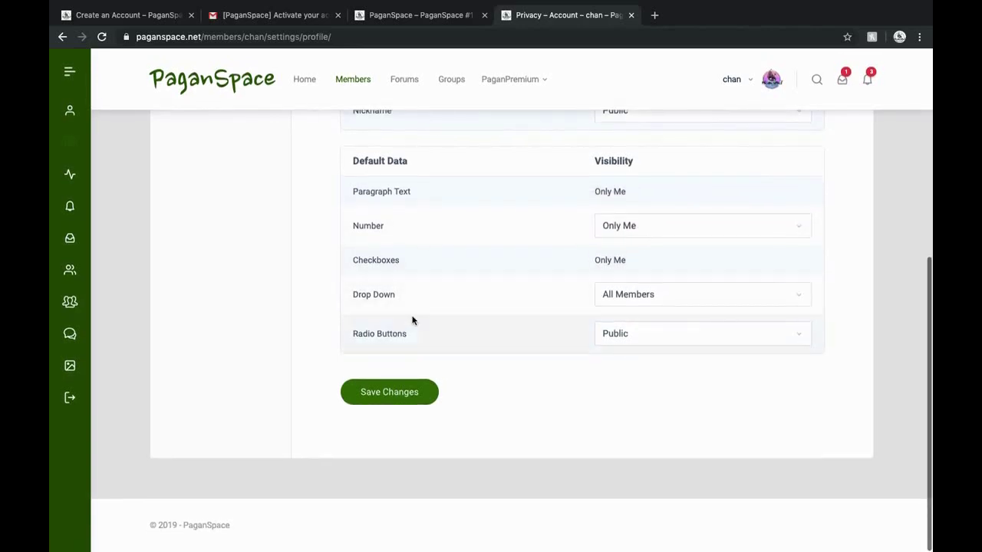
Review the visibility choices for the Drop Down and Radio Buttons fields in the default data
click(638, 304)
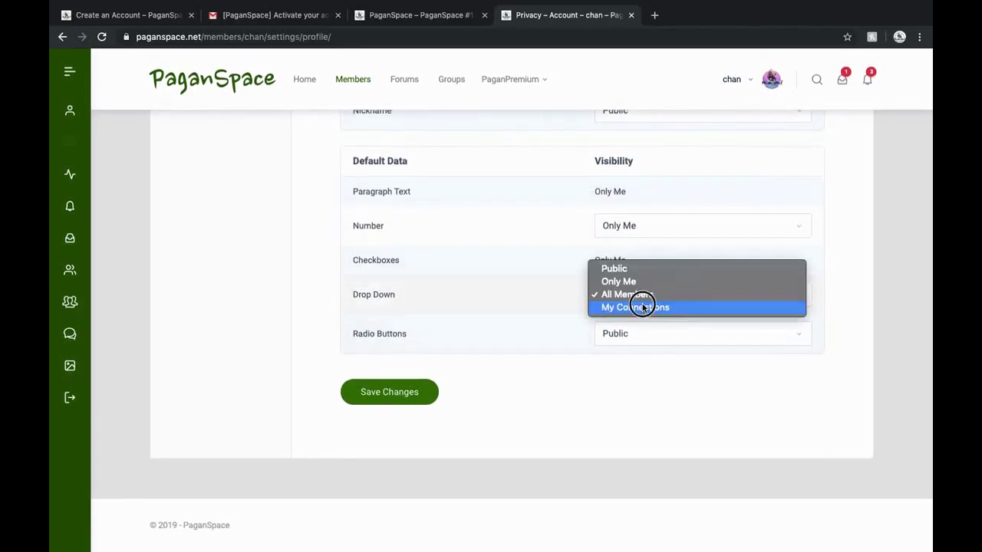
click(465, 312)
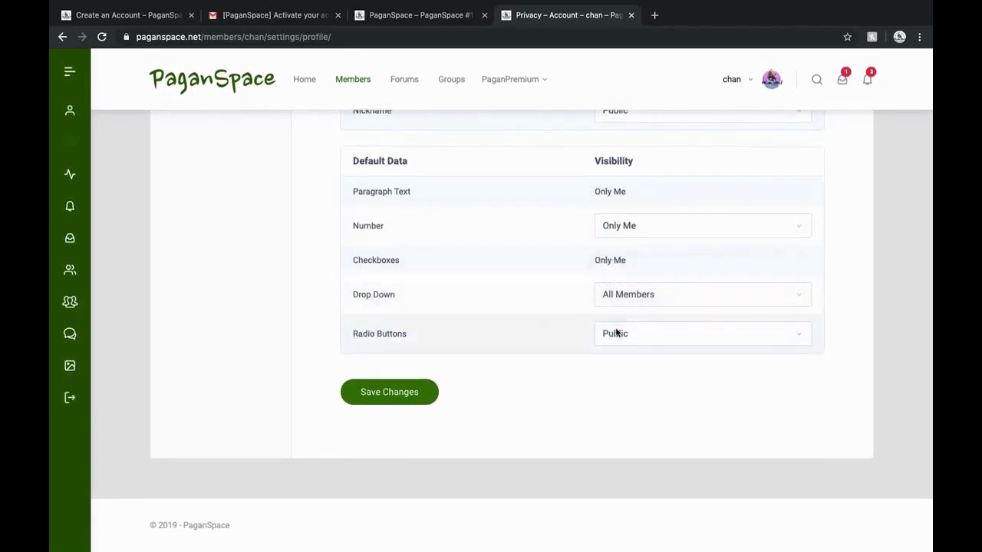
click(637, 334)
click(624, 299)
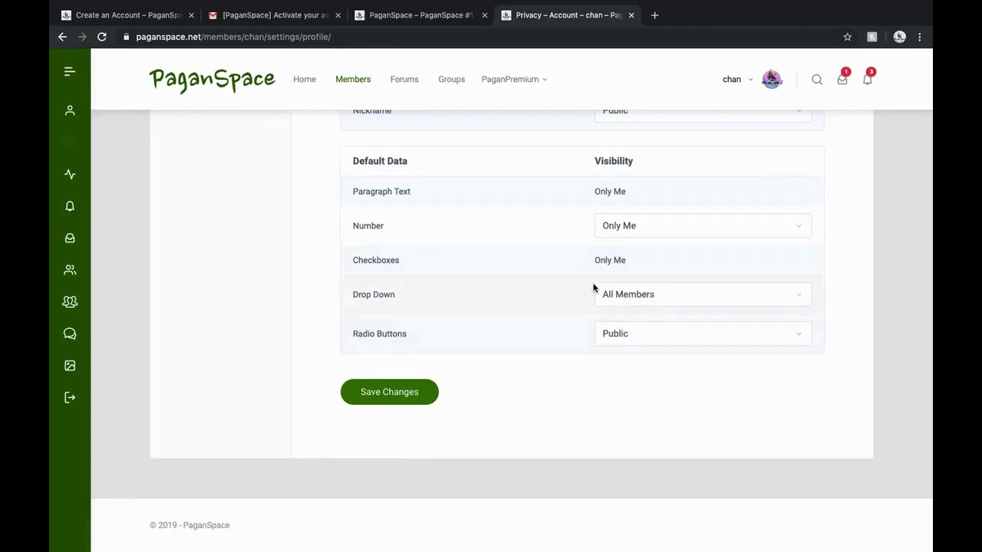
scroll(401, 157, up, 1)
triple_click(401, 159)
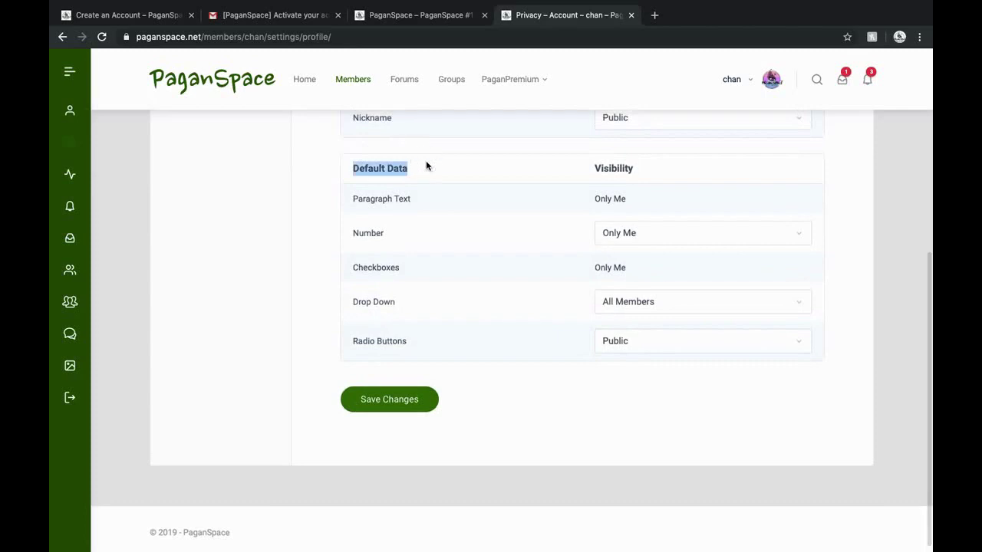
click(426, 166)
scroll(426, 164, up, 4)
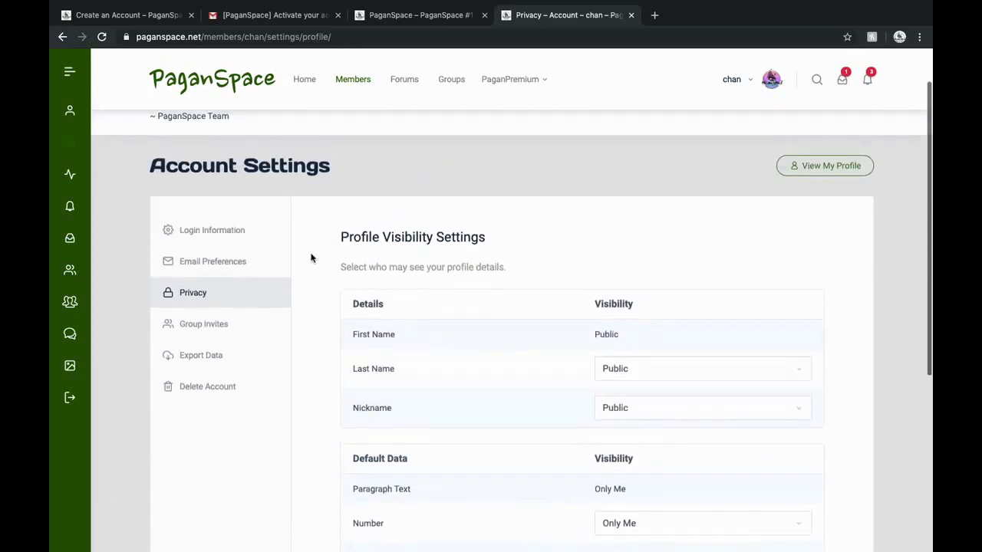
Open the group invites settings, read the explanation and select the restriction of group invites to connected members
click(216, 325)
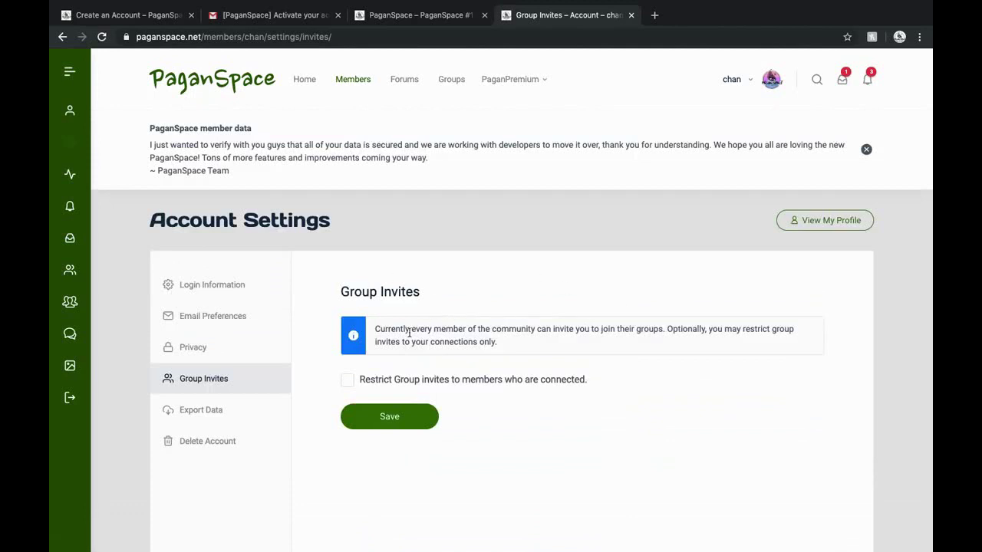
right_click(409, 332)
click(547, 321)
double_click(638, 329)
drag(413, 342, 489, 342)
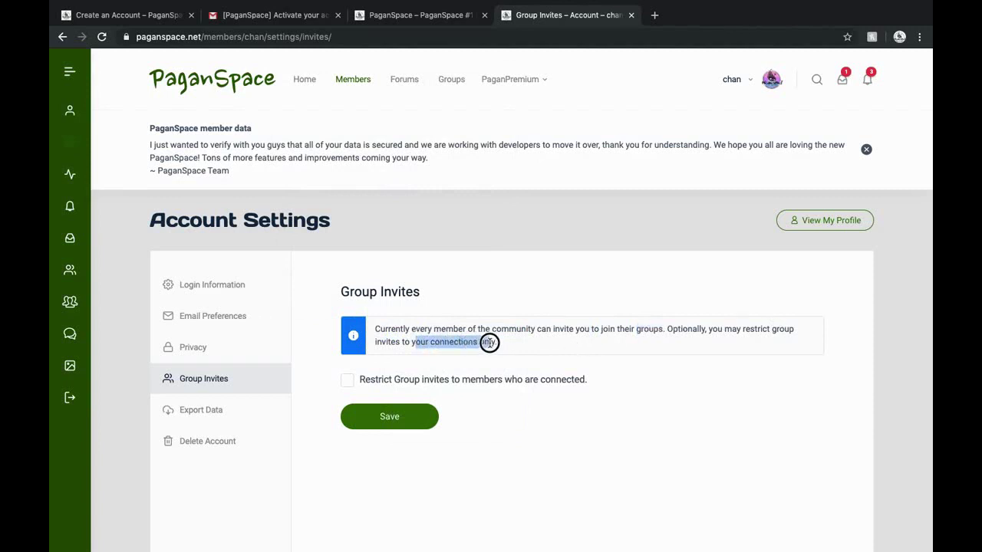
click(344, 379)
triple_click(476, 341)
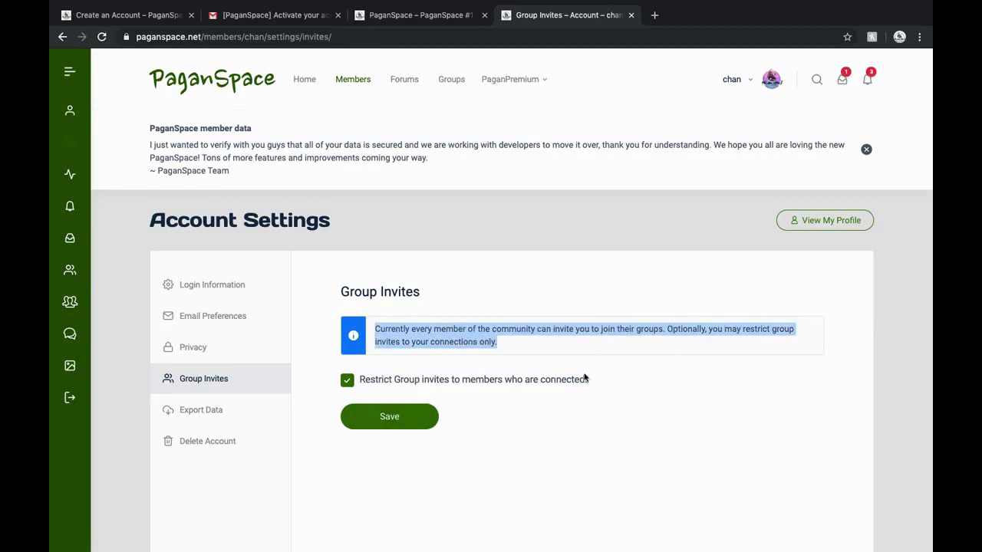
Open the data export settings and read how to request a copy of the account's data
click(217, 411)
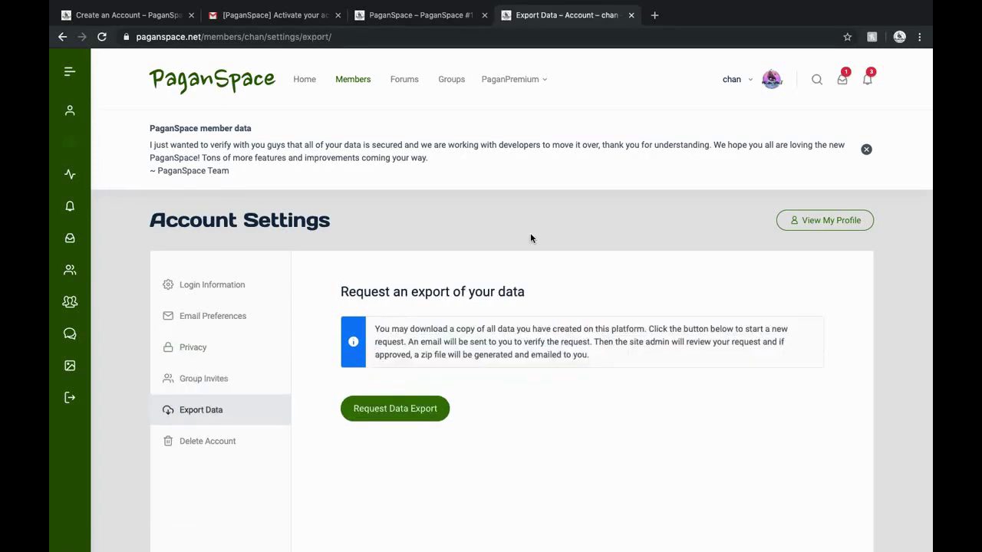
scroll(530, 238, down, 2)
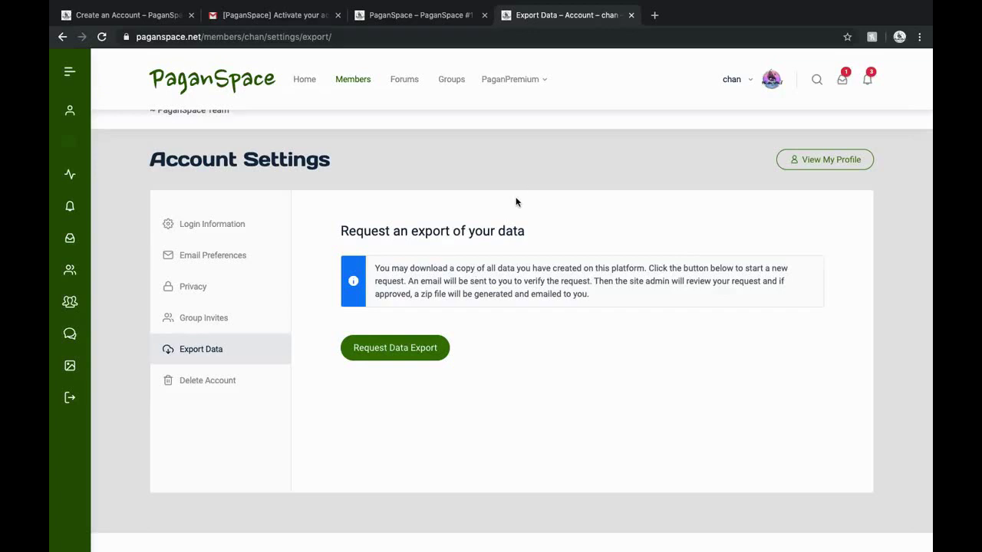
scroll(614, 189, up, 1)
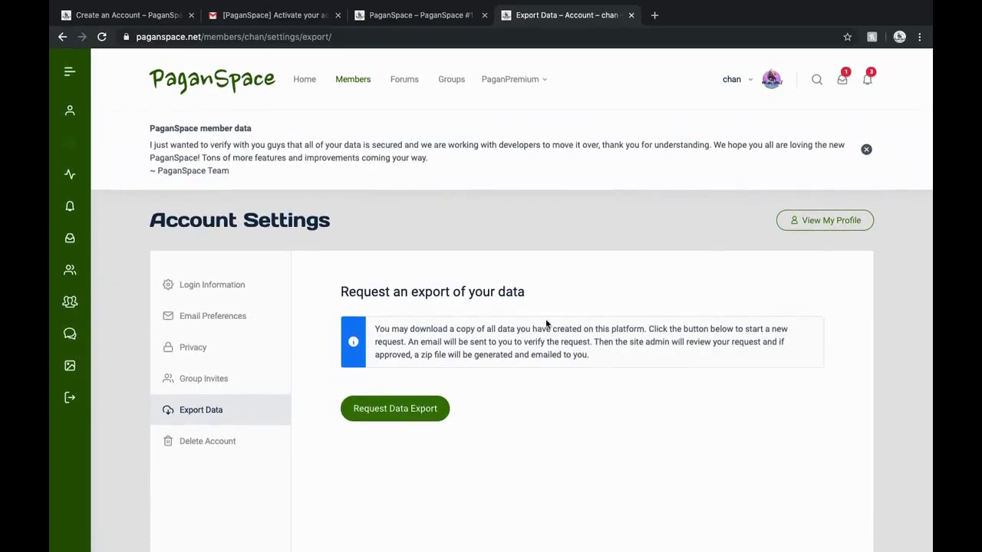
scroll(539, 327, down, 1)
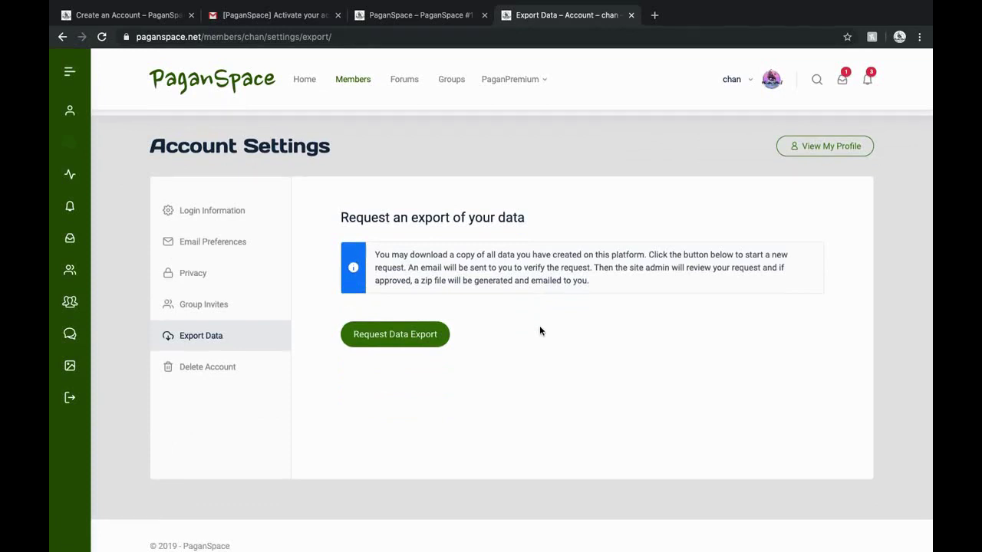
scroll(760, 297, up, 1)
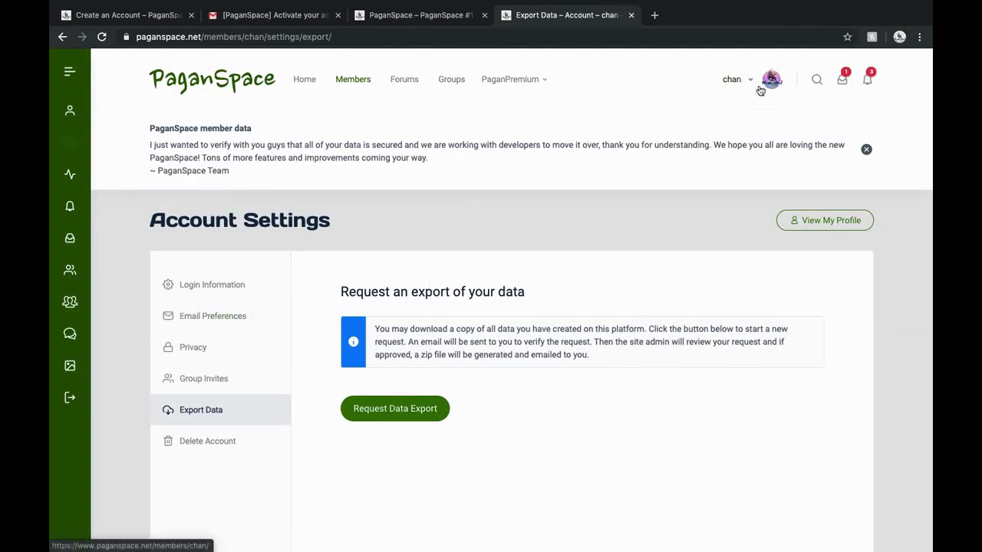
Bring up the account options offered under the profile
mouse_move(760, 91)
mouse_move(716, 168)
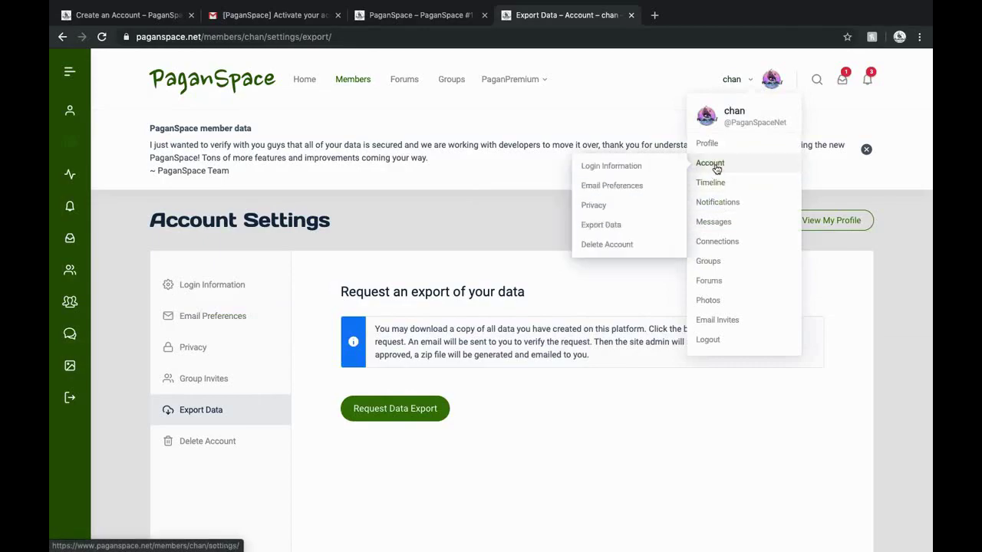